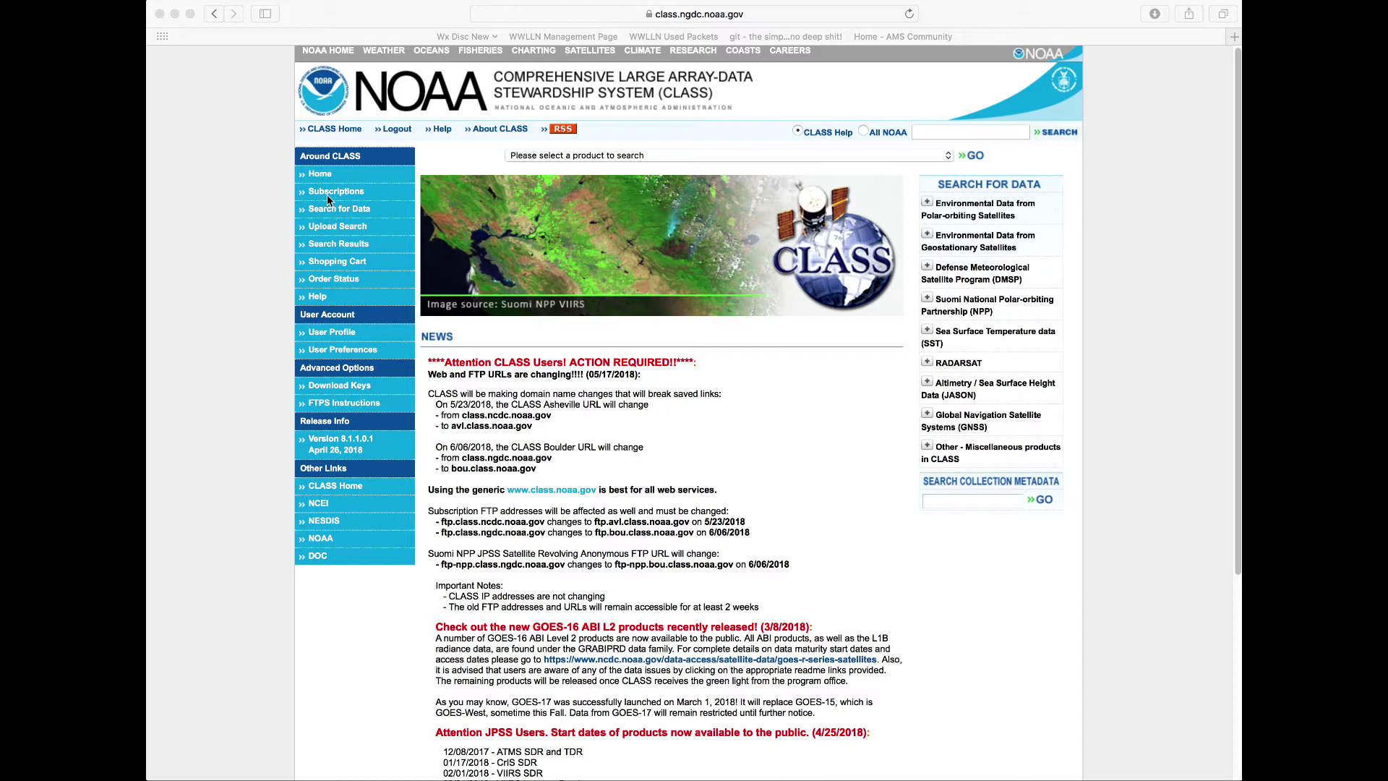
- Open Search for Data and expand Environmental Data from Geostationary Satellites to list GOES products
{"action": "left_click", "coordinate": [379, 215]}
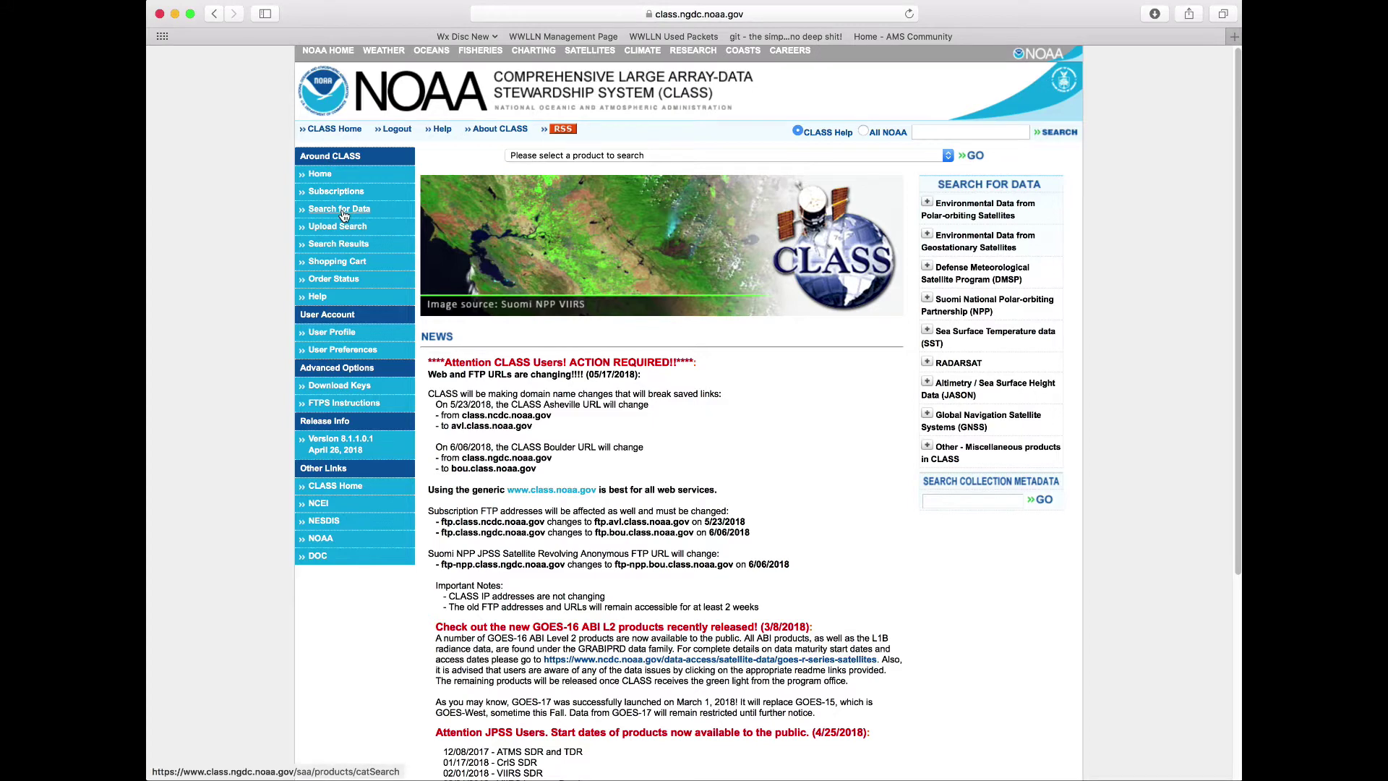
{"action": "left_click", "coordinate": [344, 215]}
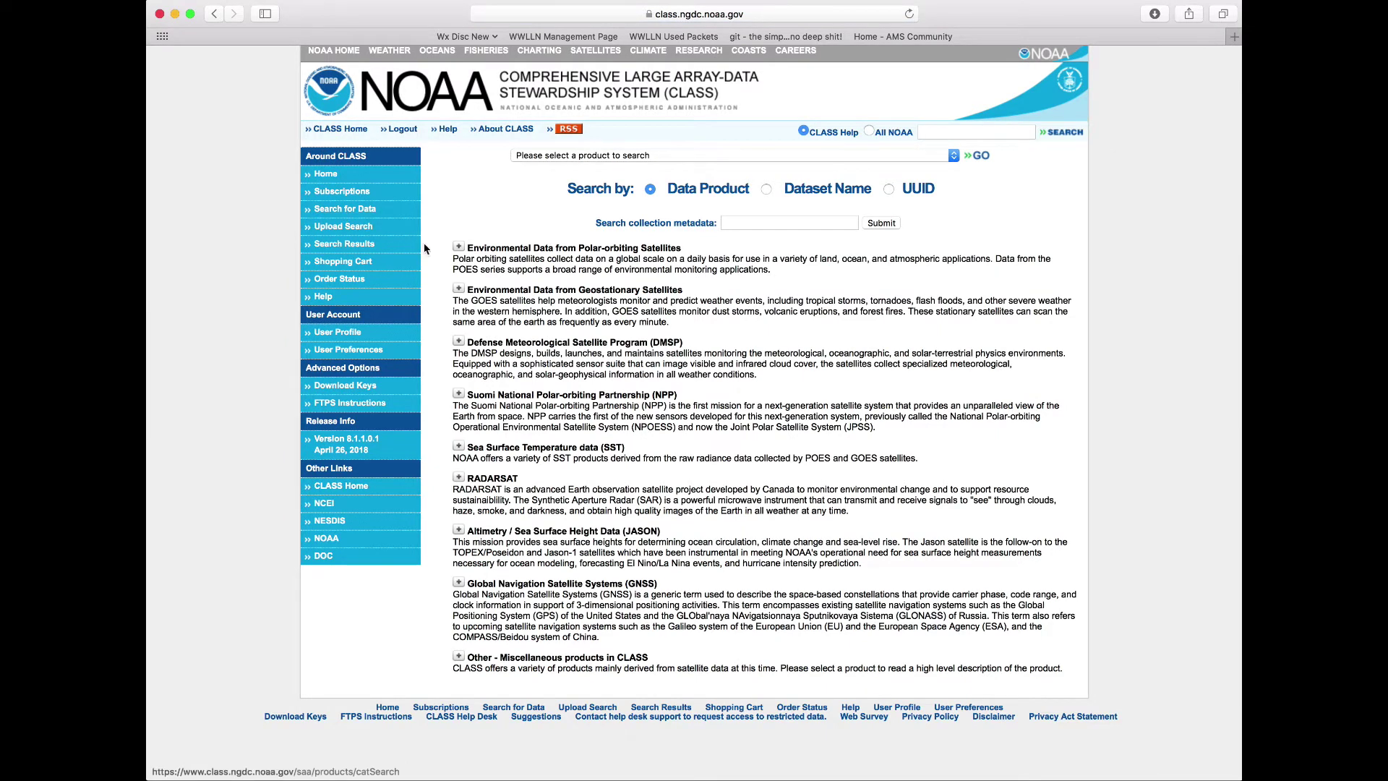
{"action": "left_click_drag", "start_coordinate": [579, 292], "coordinate": [684, 292]}
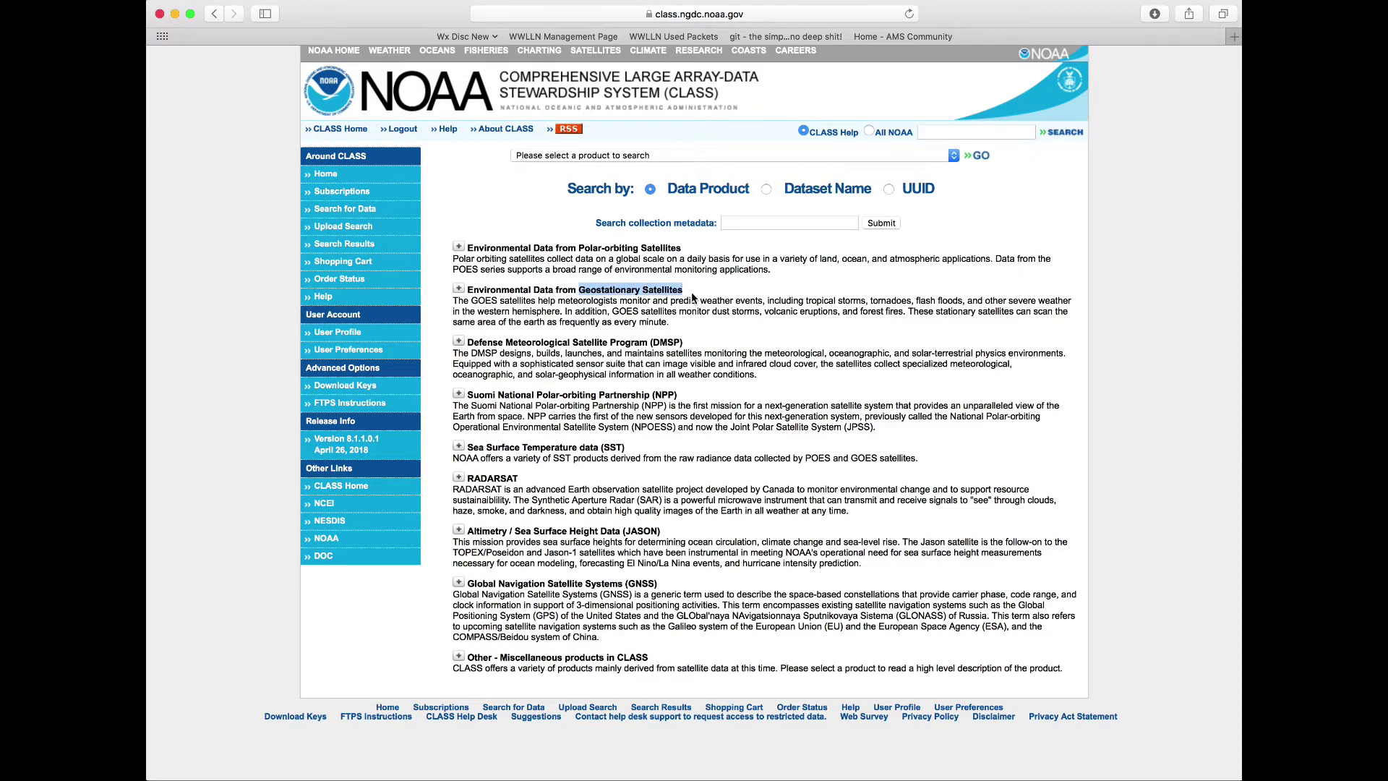
{"action": "left_click", "coordinate": [692, 296]}
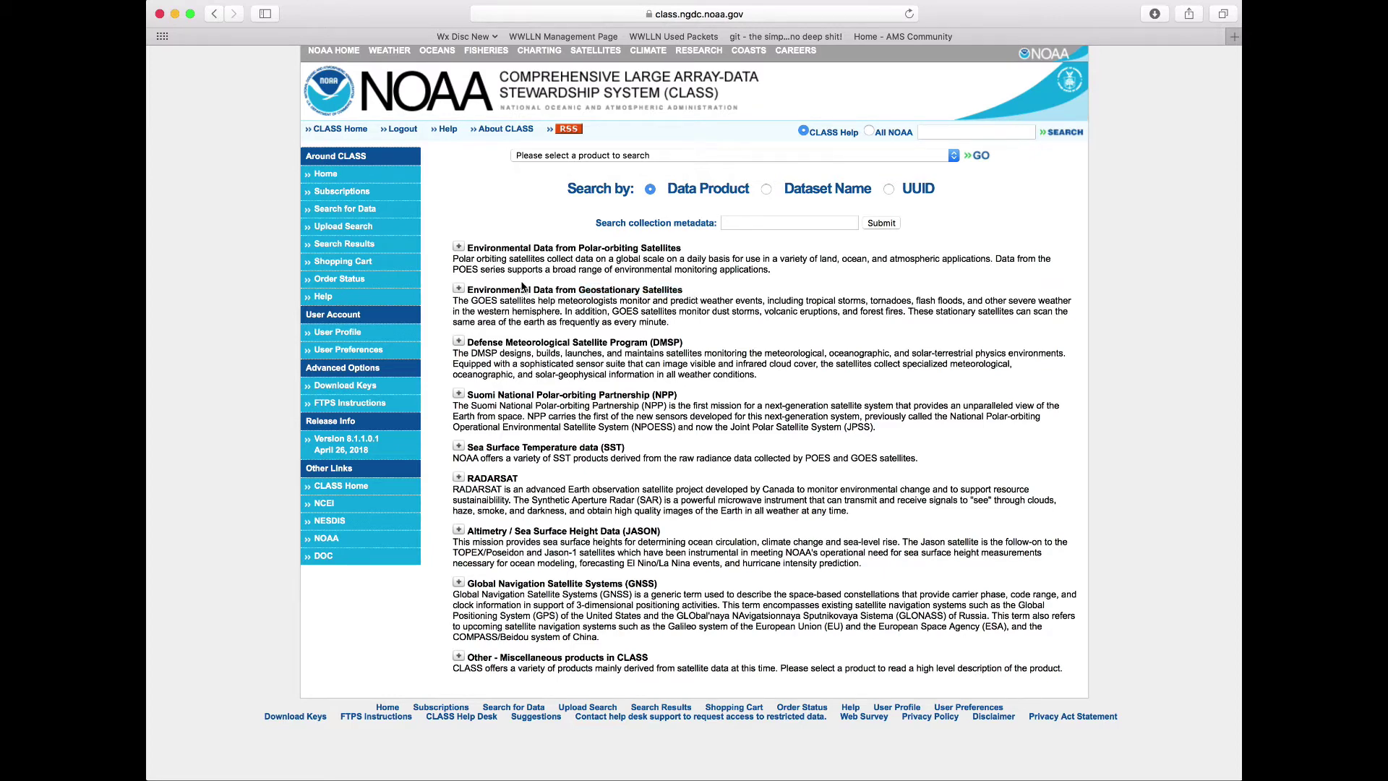
{"action": "left_click", "coordinate": [458, 289]}
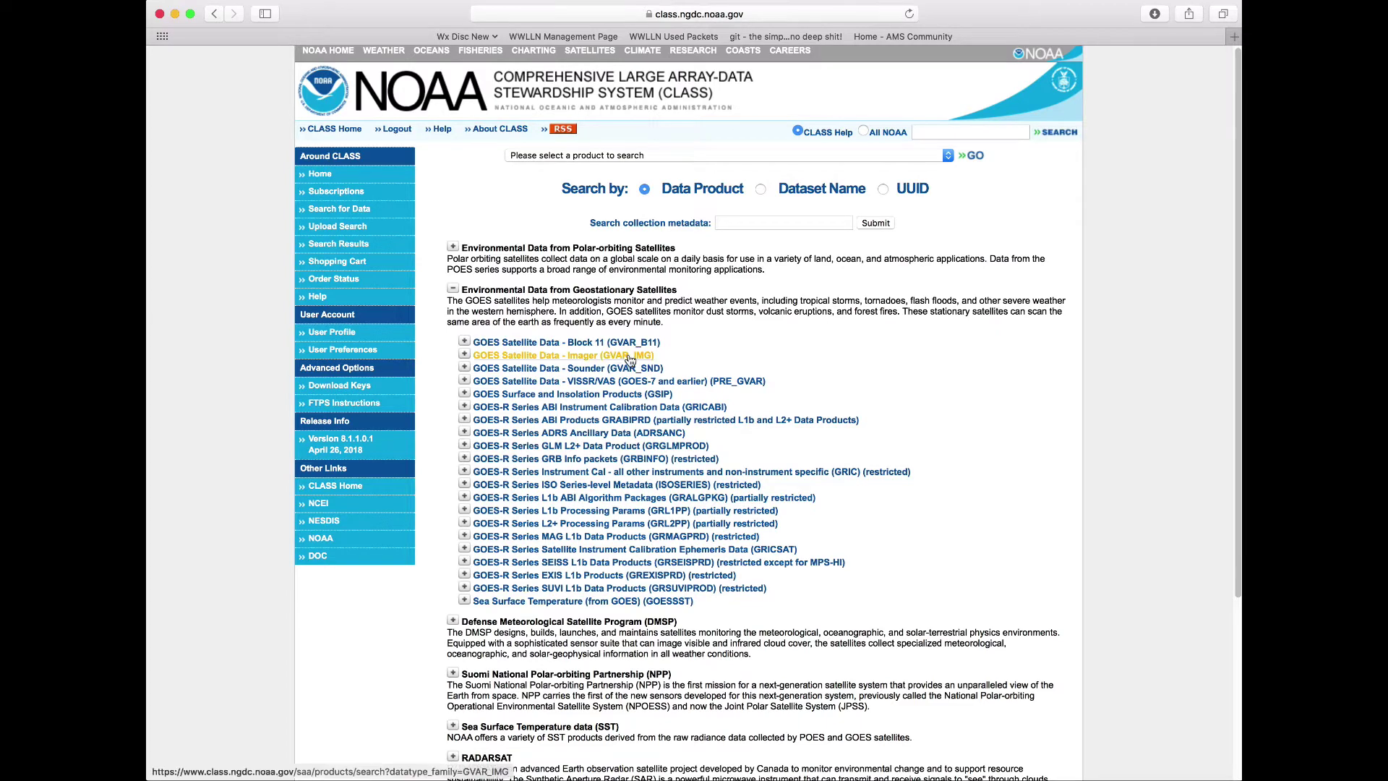
- Open the GOES Satellite Data - Imager (GVAR_IMG) search form and focus its Temporal Start Date field
{"action": "left_click", "coordinate": [557, 356]}
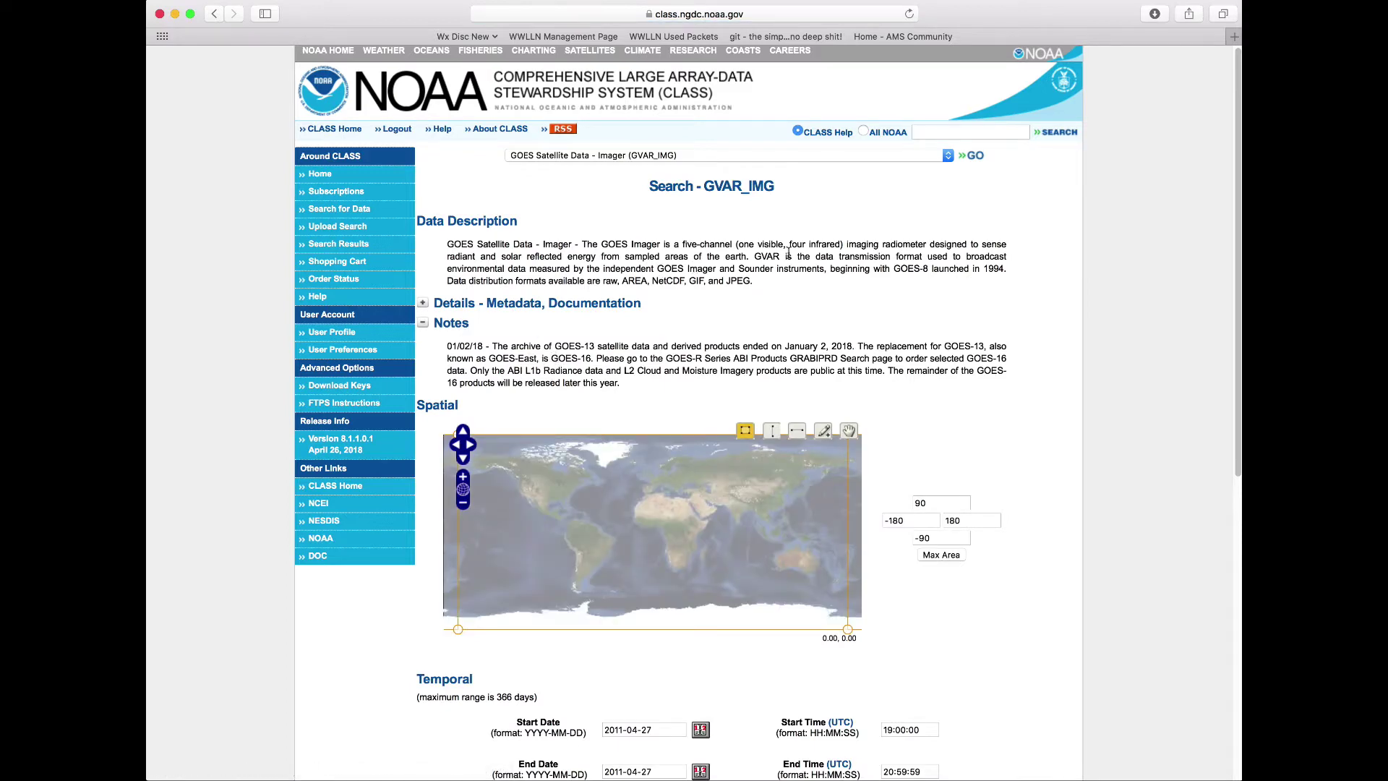
{"action": "scroll", "coordinate": [943, 306], "scroll_direction": "down", "scroll_amount": 2}
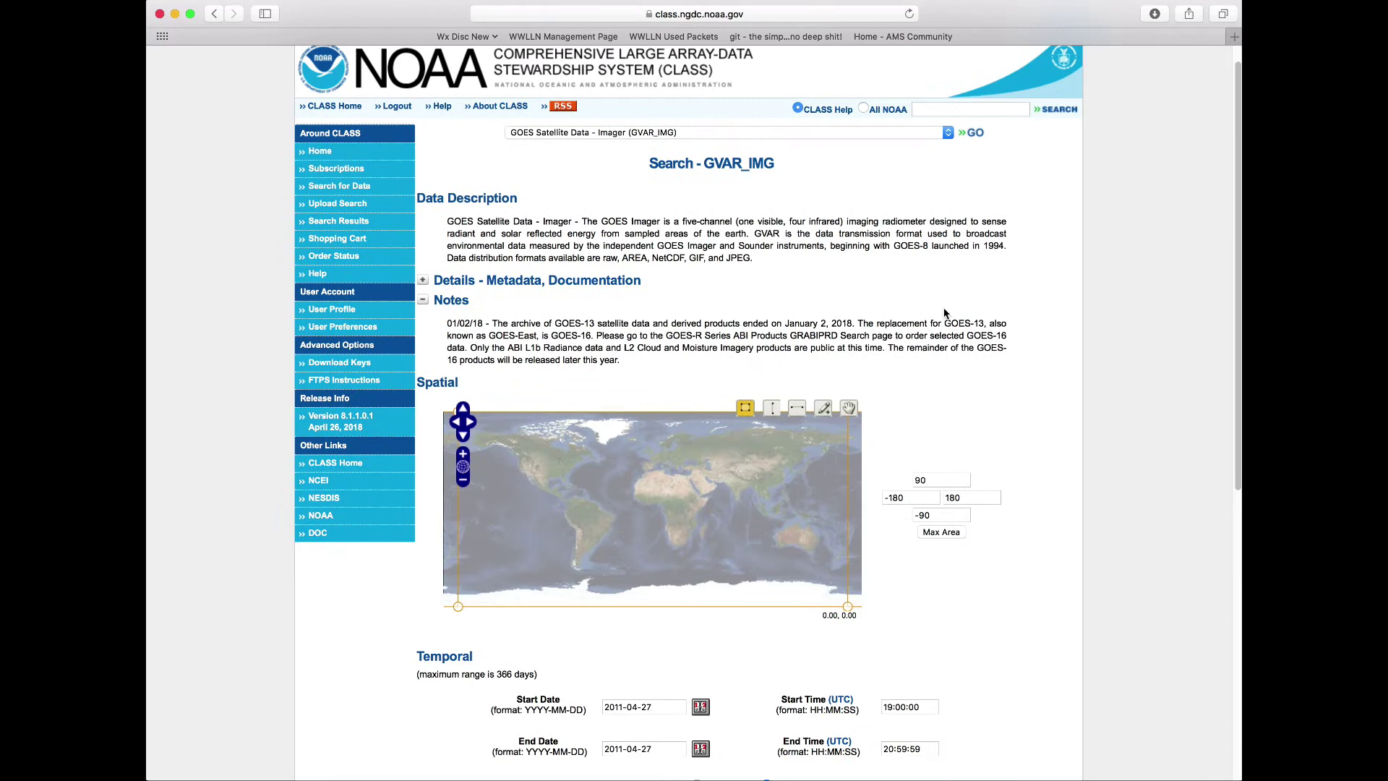
{"action": "scroll", "coordinate": [943, 313], "scroll_direction": "down", "scroll_amount": 5}
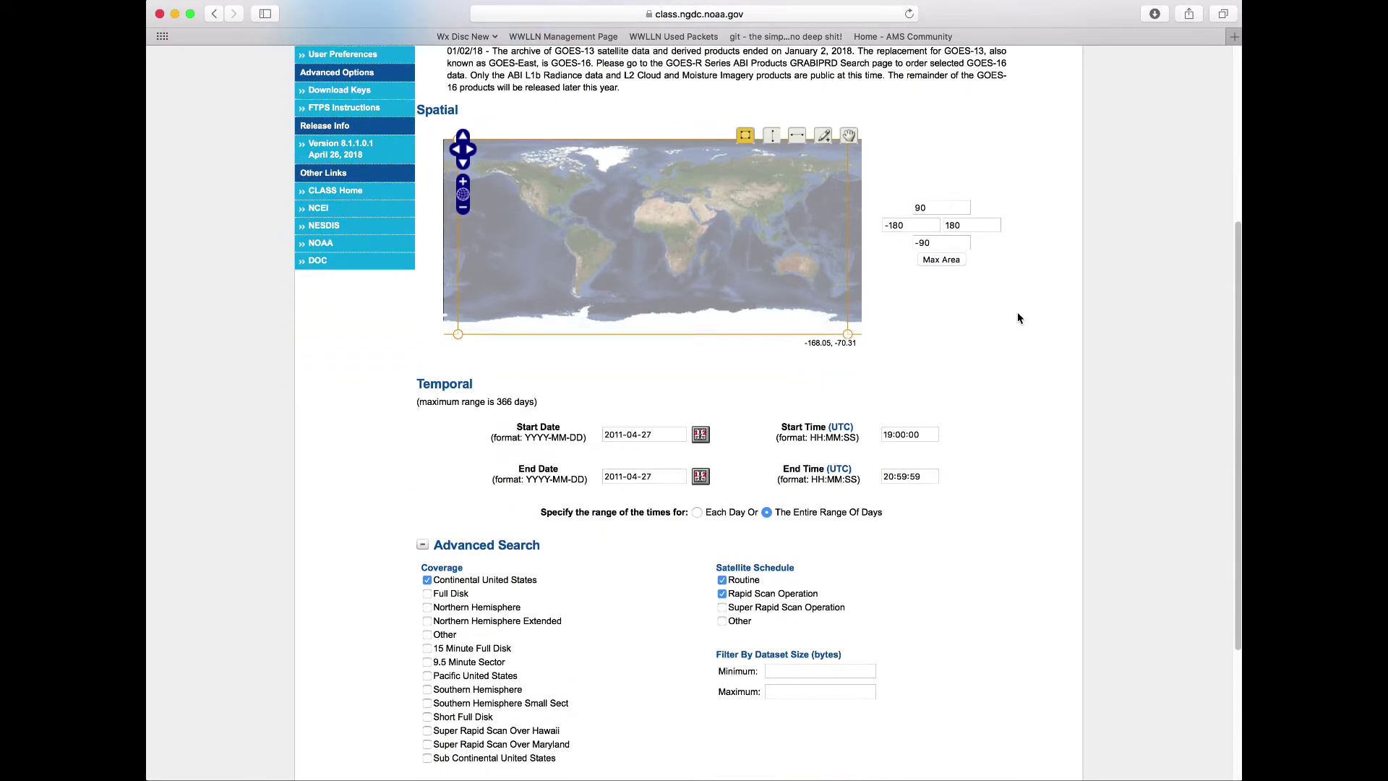
{"action": "scroll", "coordinate": [1017, 318], "scroll_direction": "down", "scroll_amount": 3}
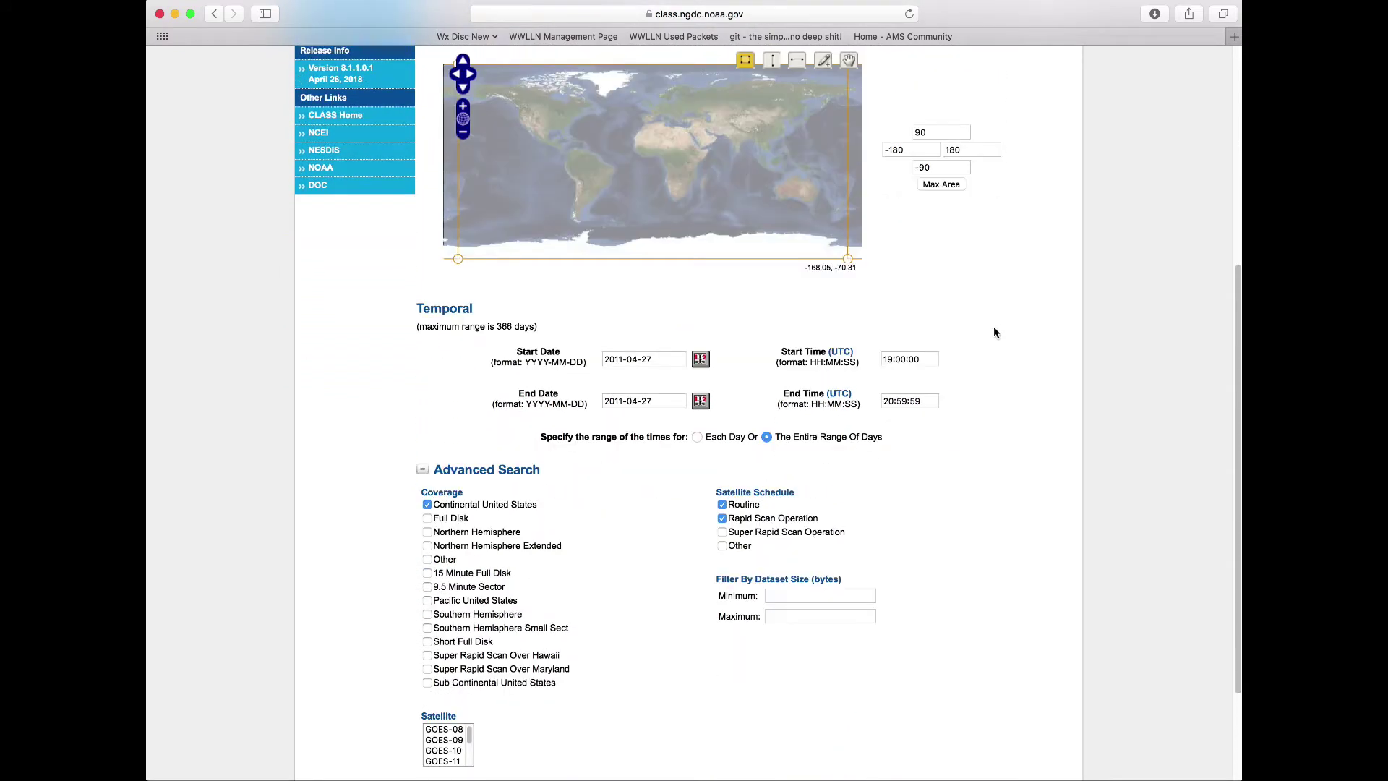
{"action": "left_click", "coordinate": [660, 358]}
- Check the Continental United States coverage and Rapid Scan Operation schedule options on the form
{"action": "scroll", "coordinate": [615, 515], "scroll_direction": "down", "scroll_amount": 2}
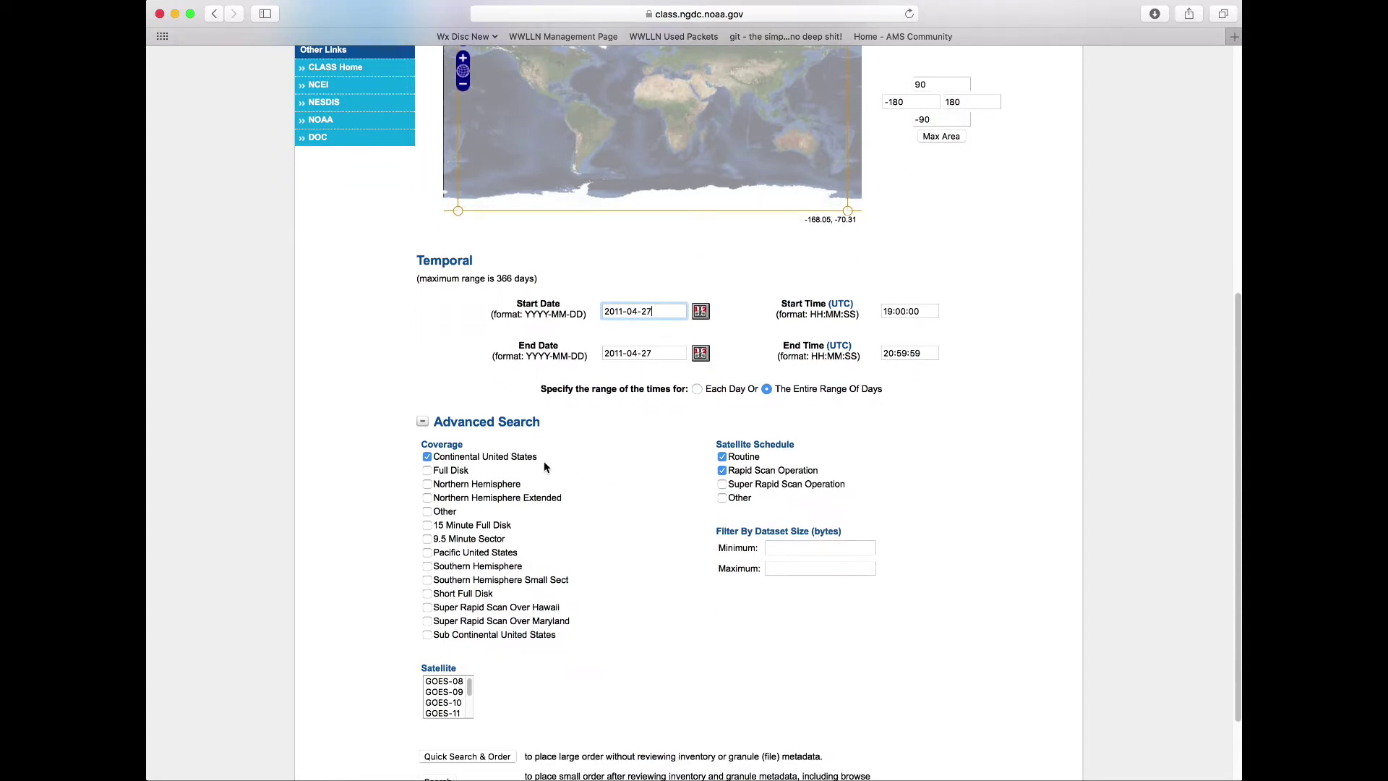
{"action": "left_click_drag", "start_coordinate": [536, 457], "coordinate": [432, 466]}
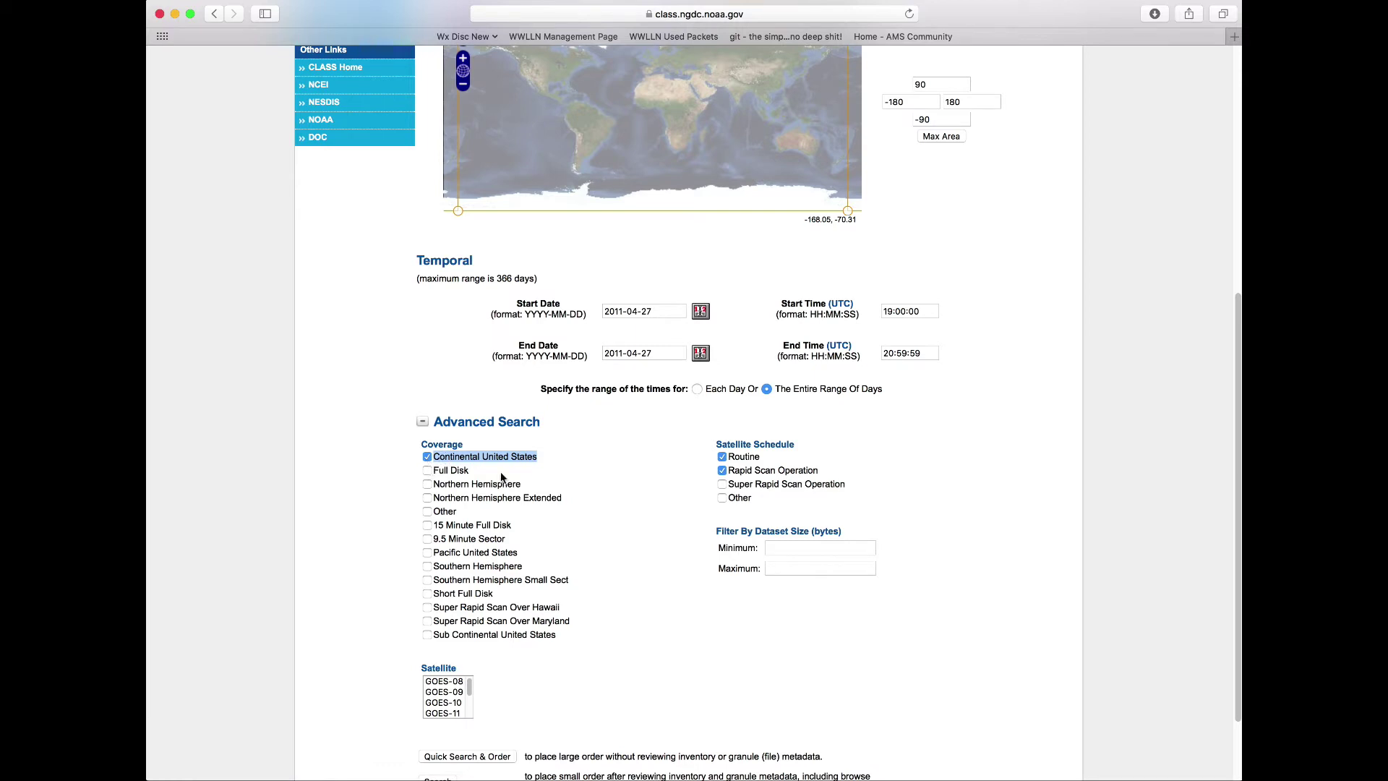
{"action": "left_click", "coordinate": [752, 456]}
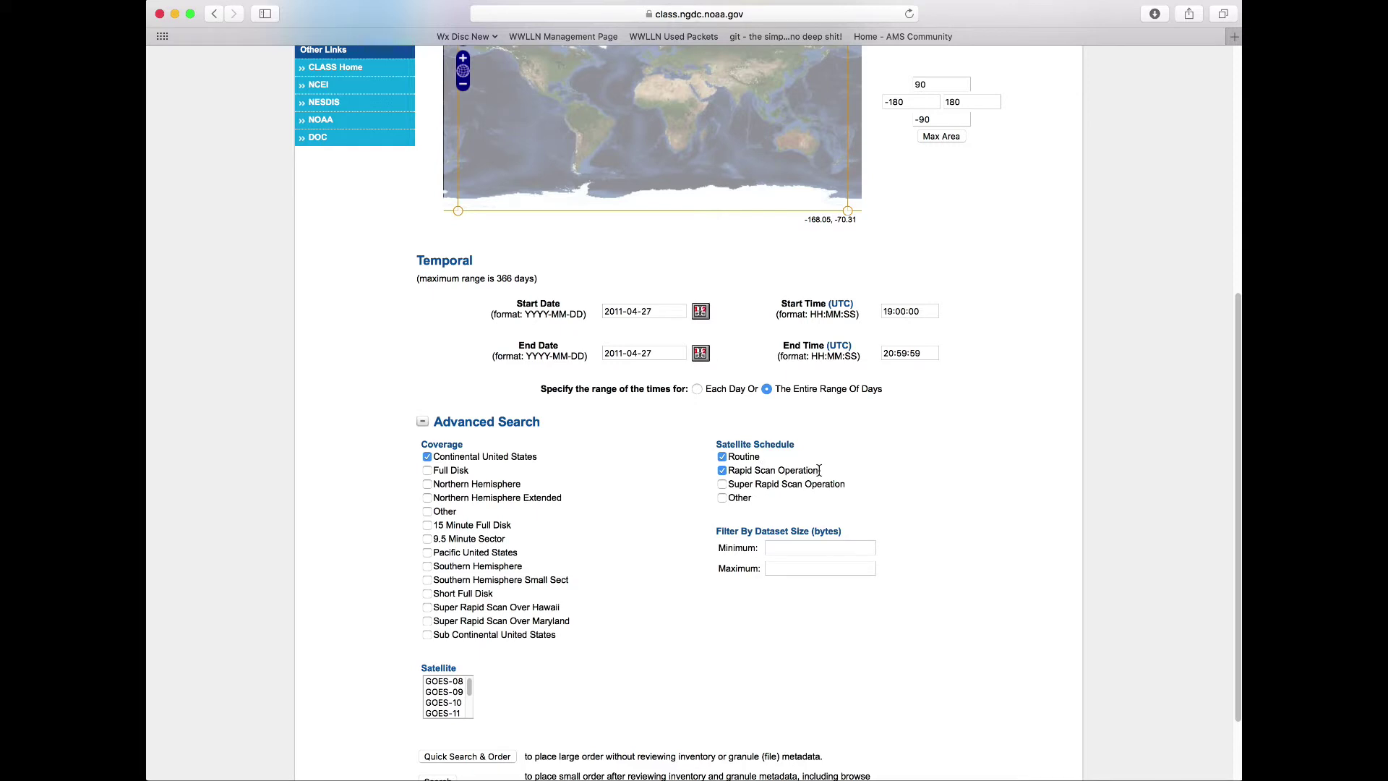
{"action": "left_click_drag", "start_coordinate": [819, 470], "coordinate": [730, 473]}
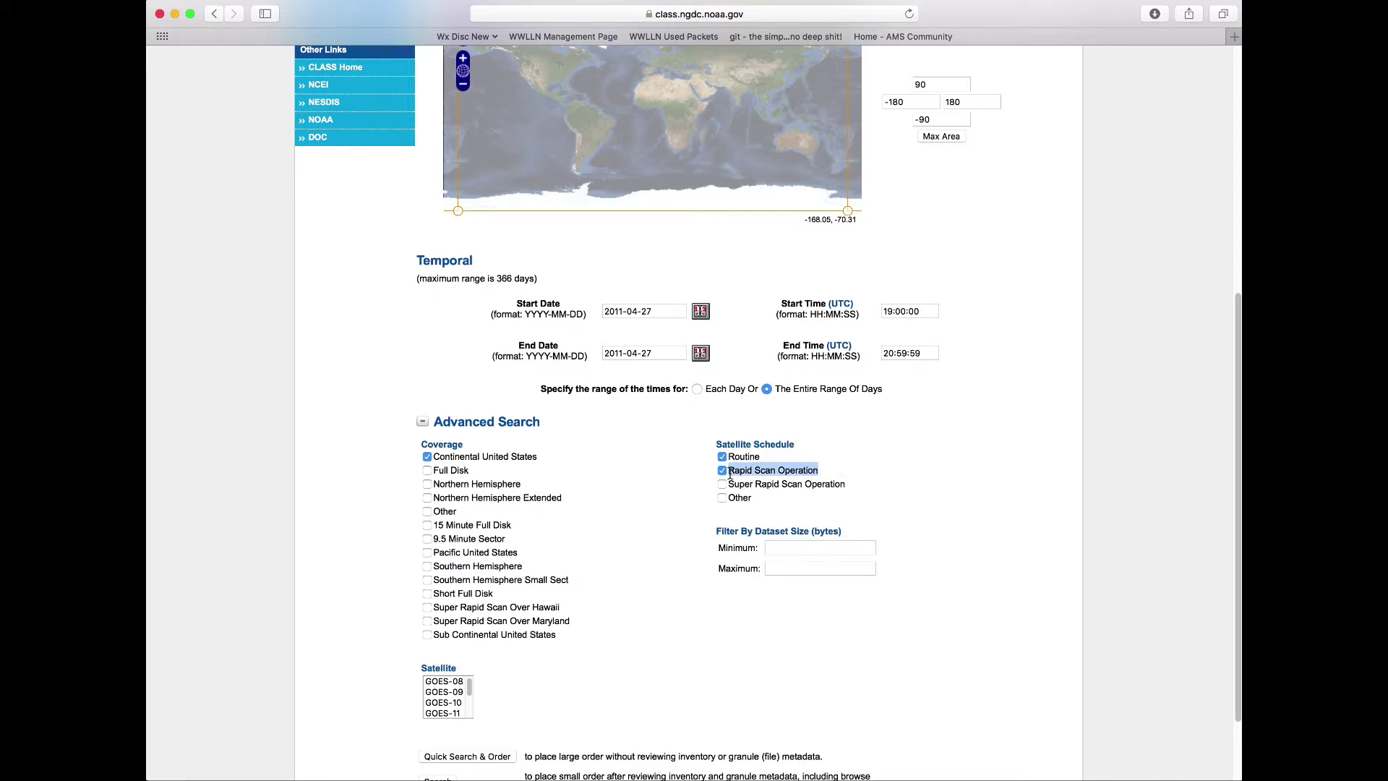
{"action": "left_click", "coordinate": [779, 469]}
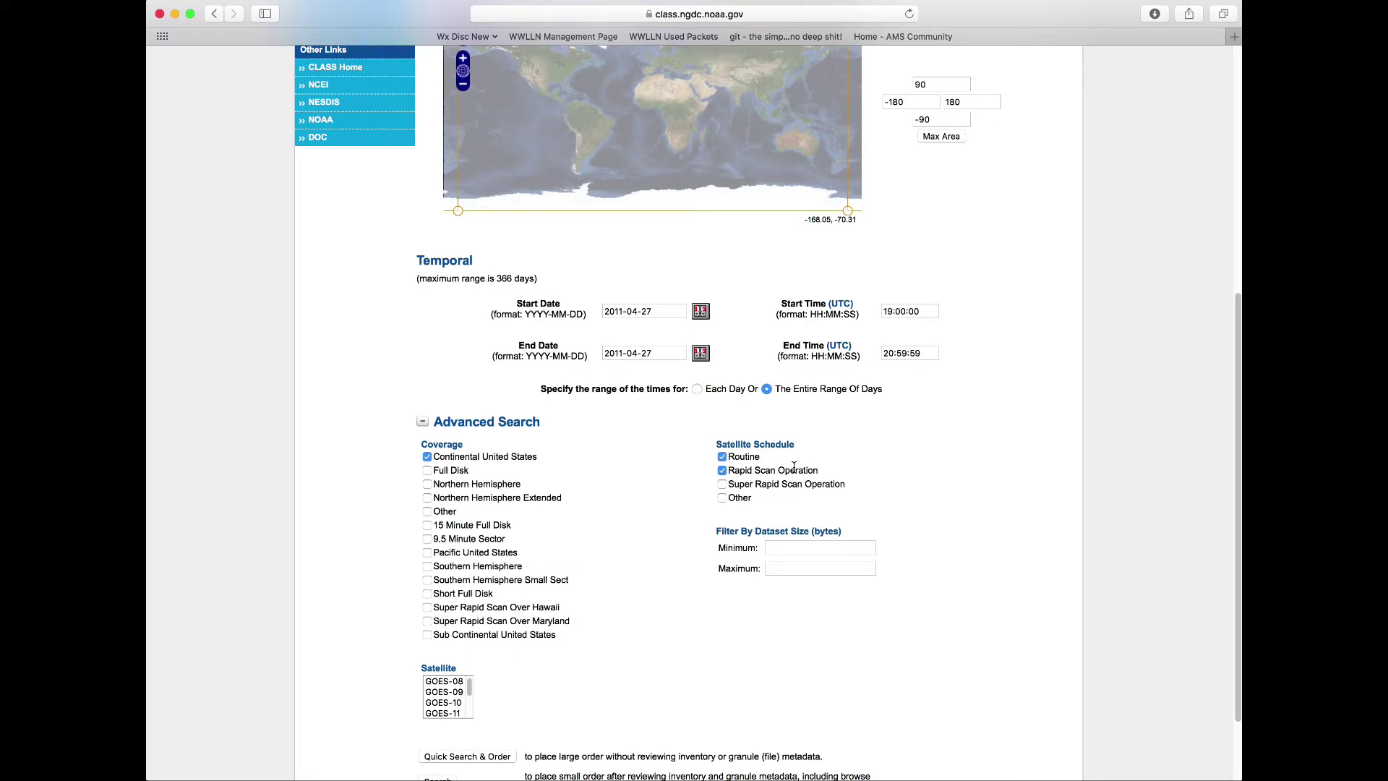
- Choose GOES-13 in the Satellite list and submit the search
{"action": "scroll", "coordinate": [792, 468], "scroll_direction": "down", "scroll_amount": 2}
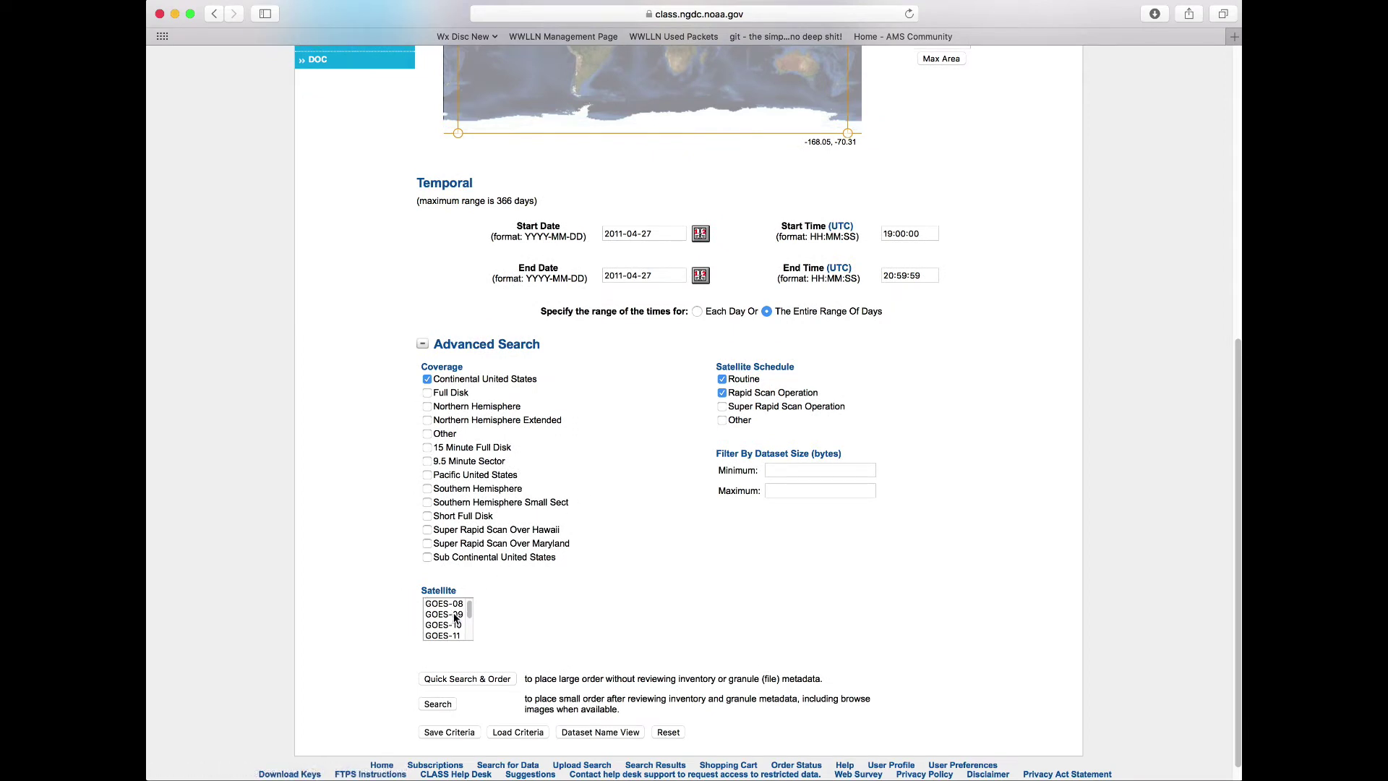
{"action": "scroll", "coordinate": [456, 616], "scroll_direction": "down", "scroll_amount": 1}
{"action": "scroll", "coordinate": [454, 617], "scroll_direction": "down", "scroll_amount": 3}
{"action": "left_click", "coordinate": [443, 615]}
{"action": "left_click", "coordinate": [440, 617]}
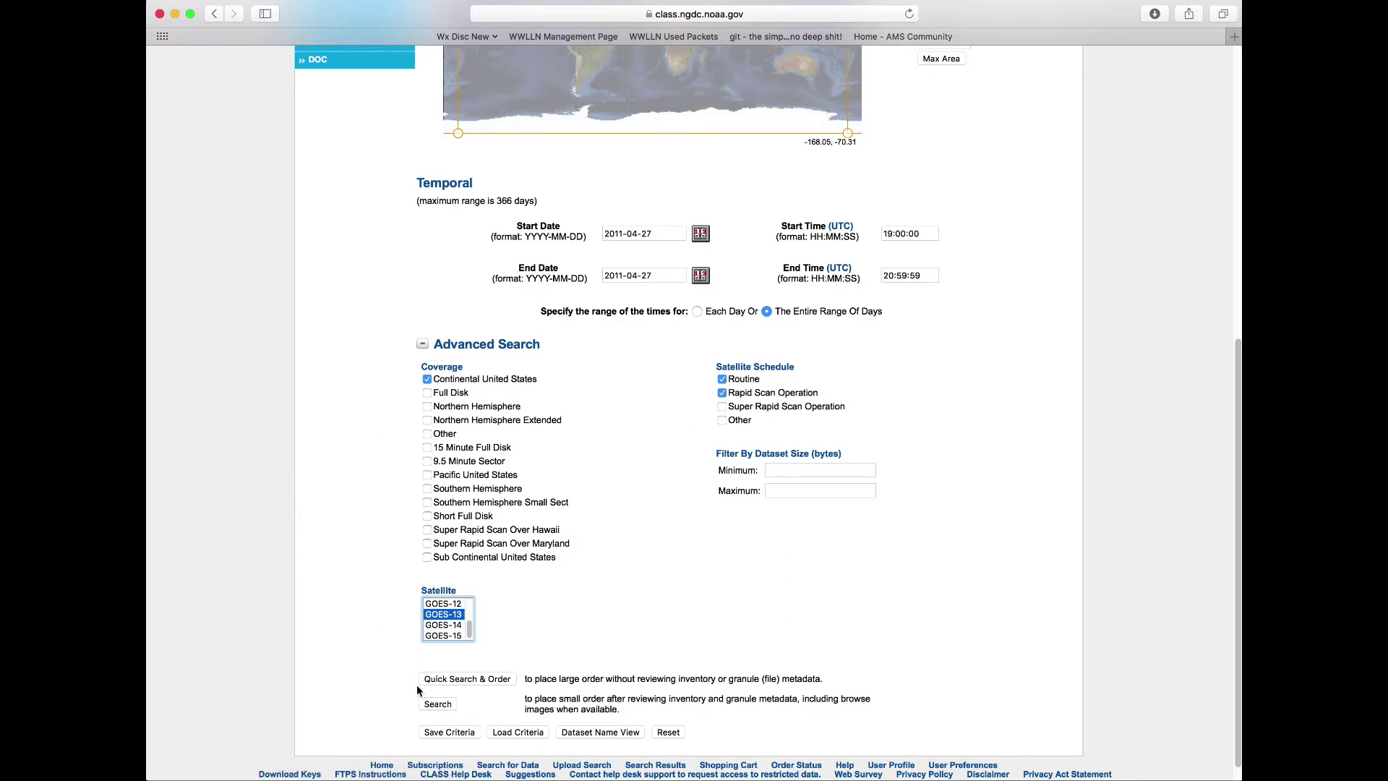
{"action": "left_click", "coordinate": [437, 705]}
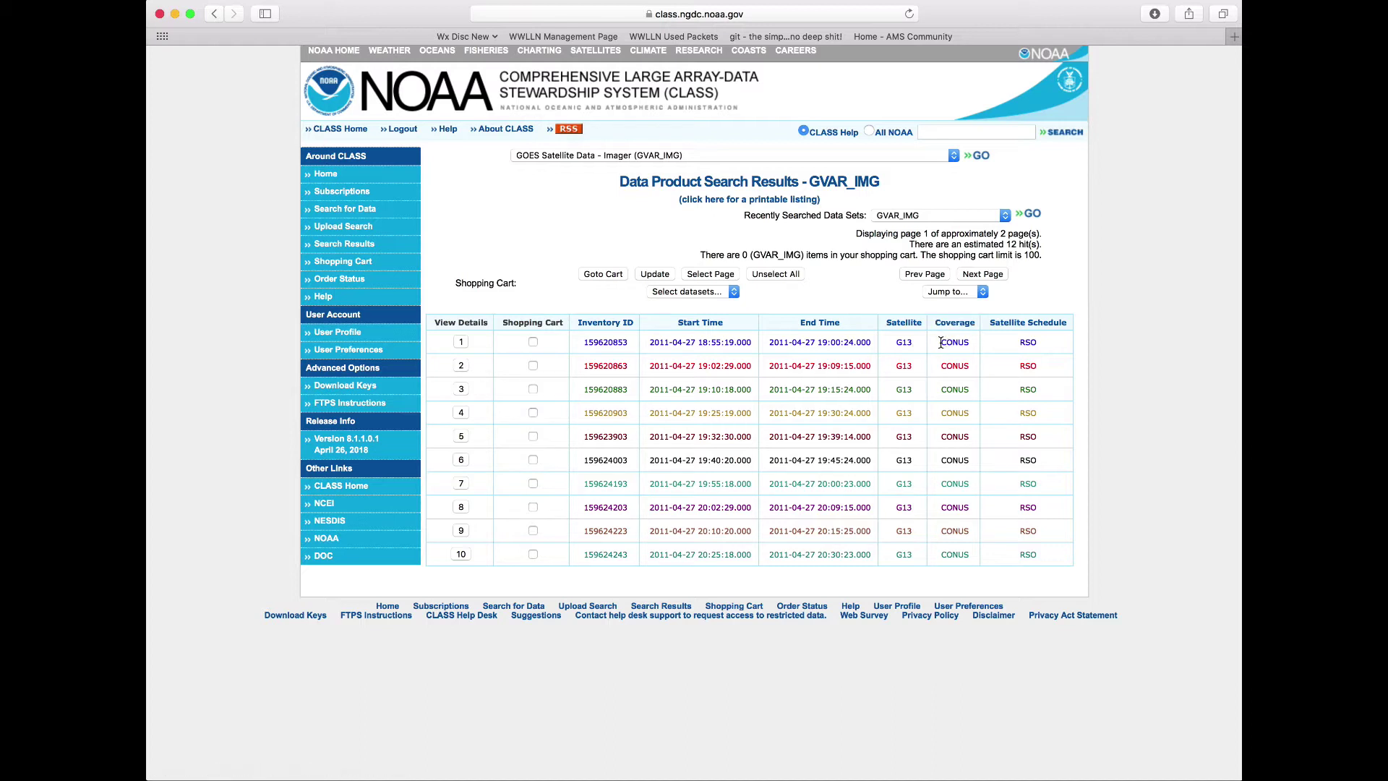
- Review the first result's CONUS coverage and RSO schedule, and the total of 12 hits
{"action": "left_click_drag", "start_coordinate": [941, 342], "coordinate": [969, 344]}
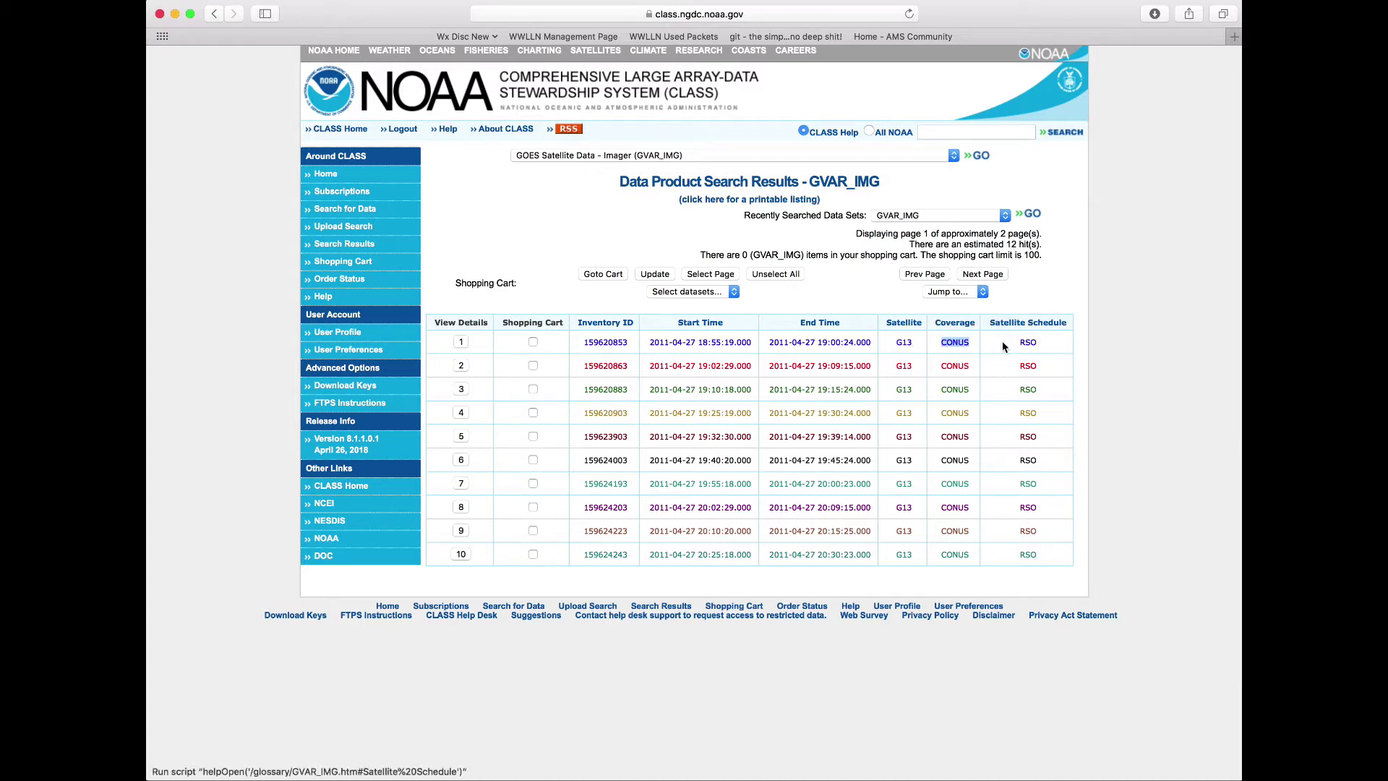
{"action": "left_click_drag", "start_coordinate": [1020, 344], "coordinate": [1036, 346]}
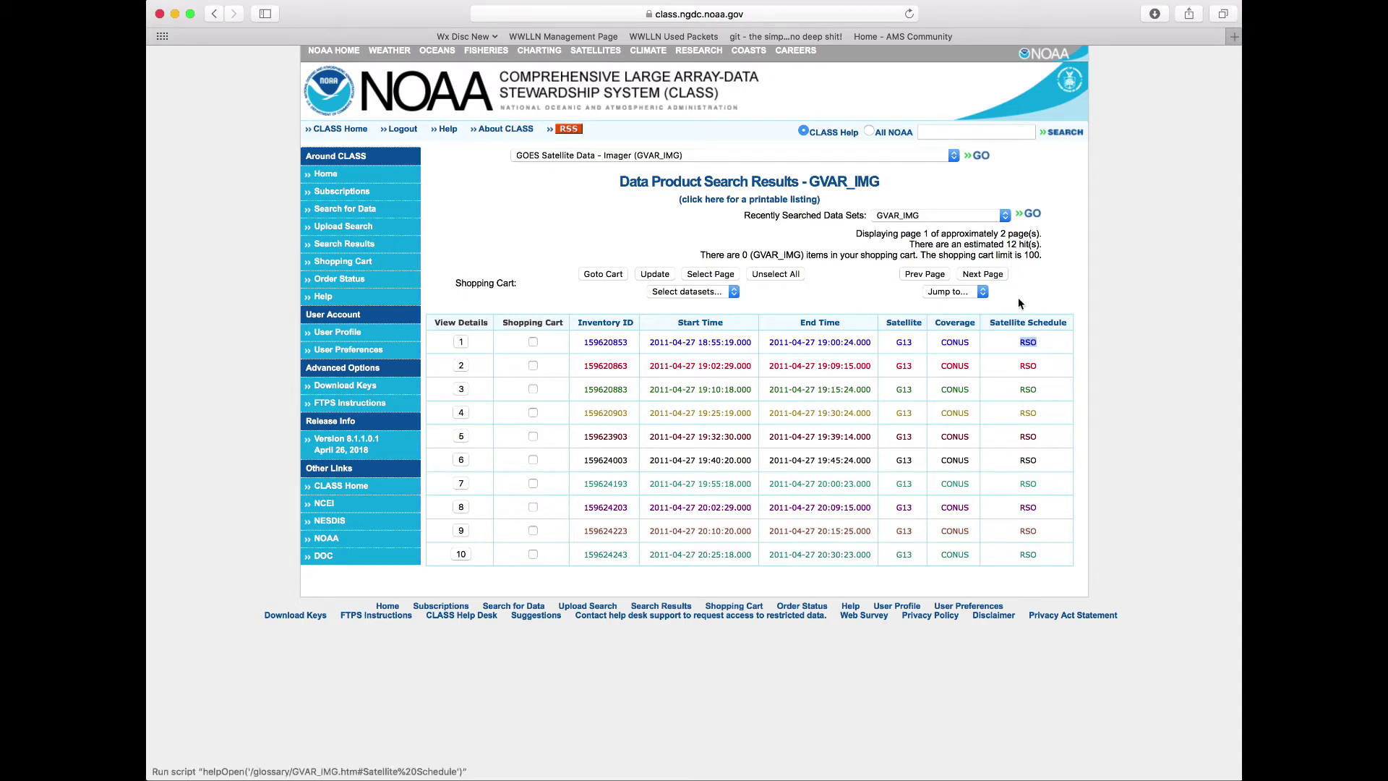
{"action": "left_click", "coordinate": [1009, 245]}
{"action": "left_click_drag", "start_coordinate": [1010, 246], "coordinate": [1038, 247]}
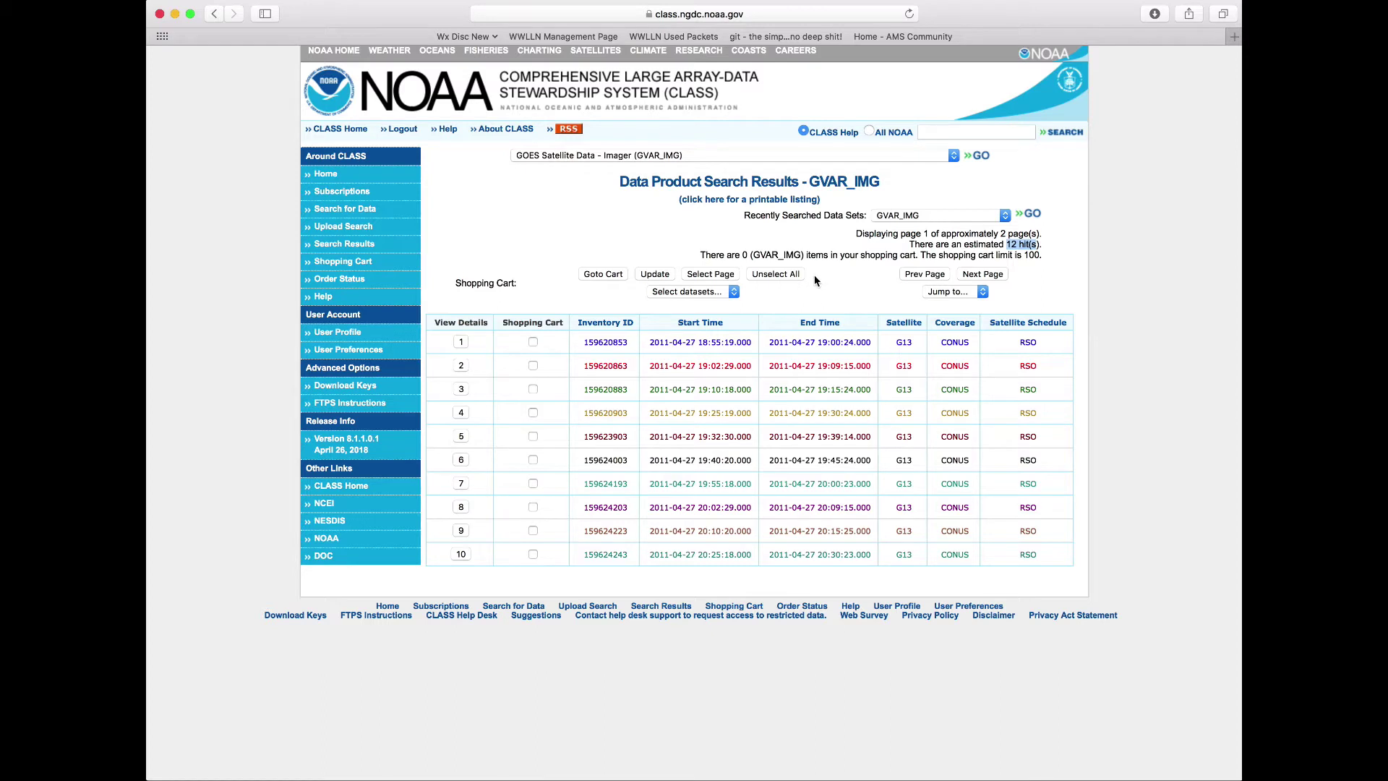
- Add all ten page-1 results to the cart, check the cart count, and go to page 2
{"action": "left_click", "coordinate": [717, 272]}
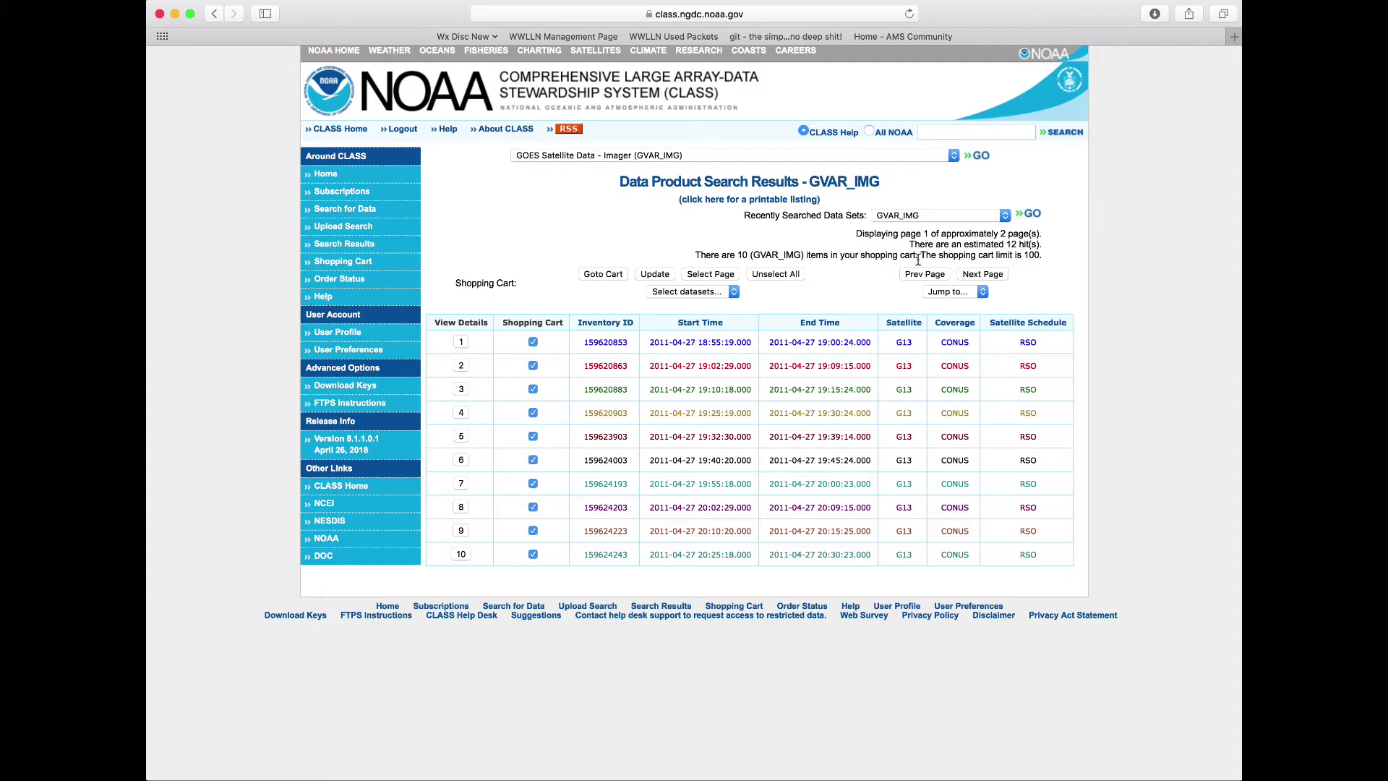
{"action": "left_click_drag", "start_coordinate": [915, 258], "coordinate": [697, 259]}
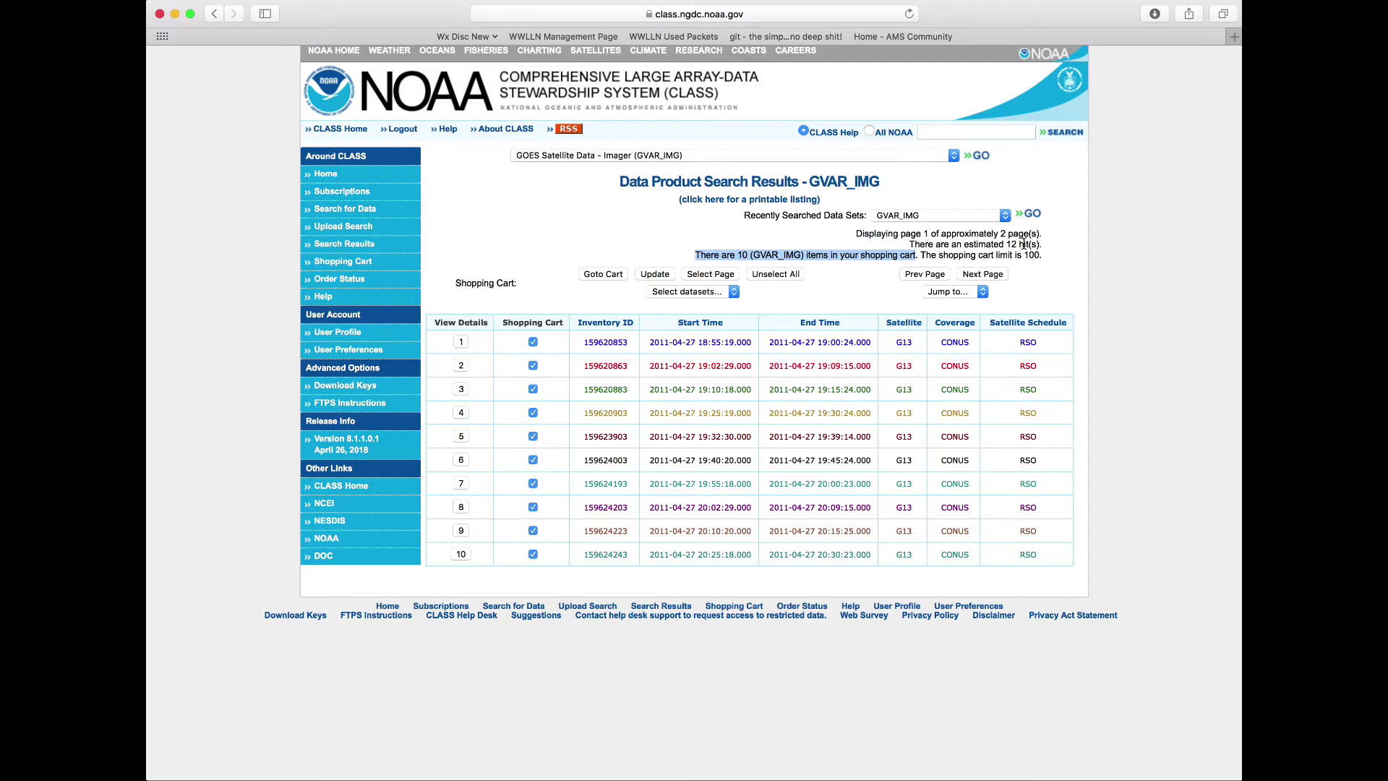
{"action": "left_click", "coordinate": [988, 278]}
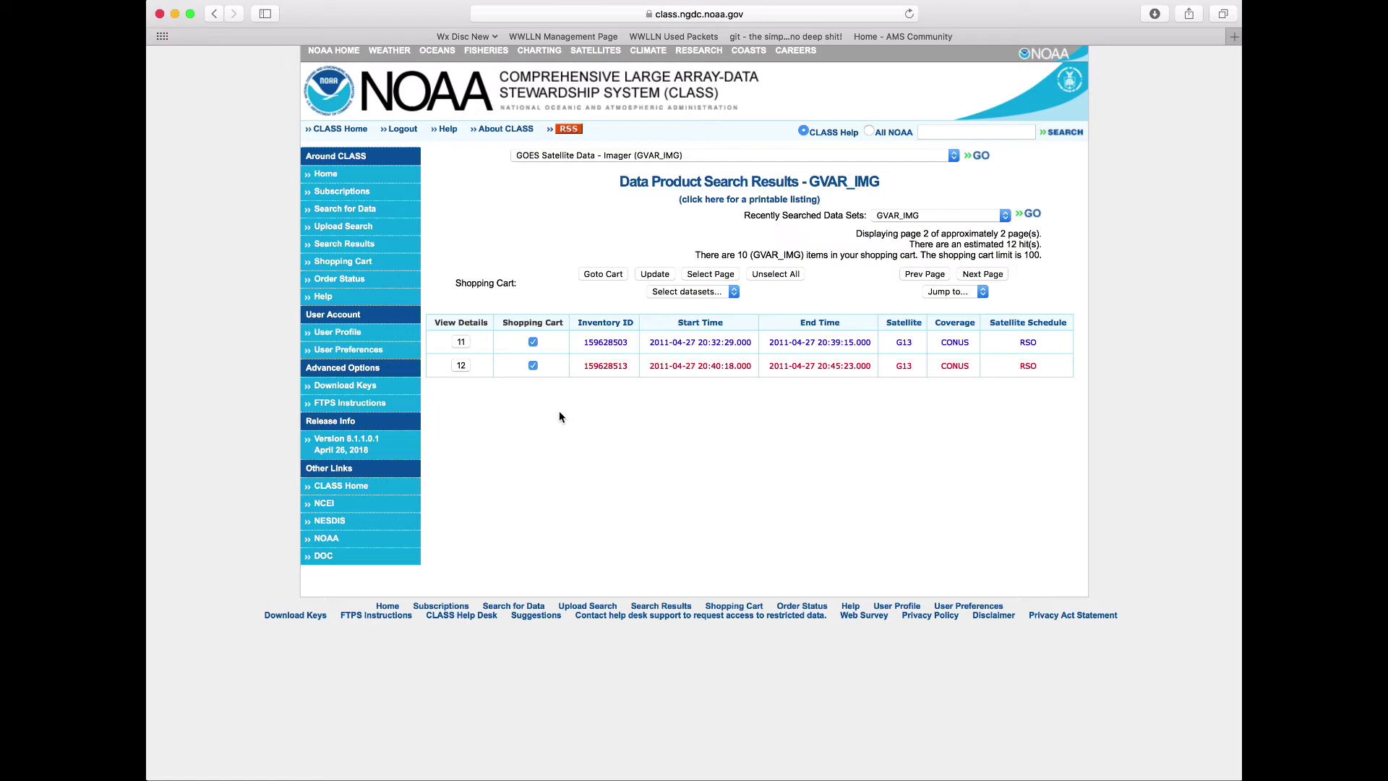
{"action": "left_click", "coordinate": [601, 275]}
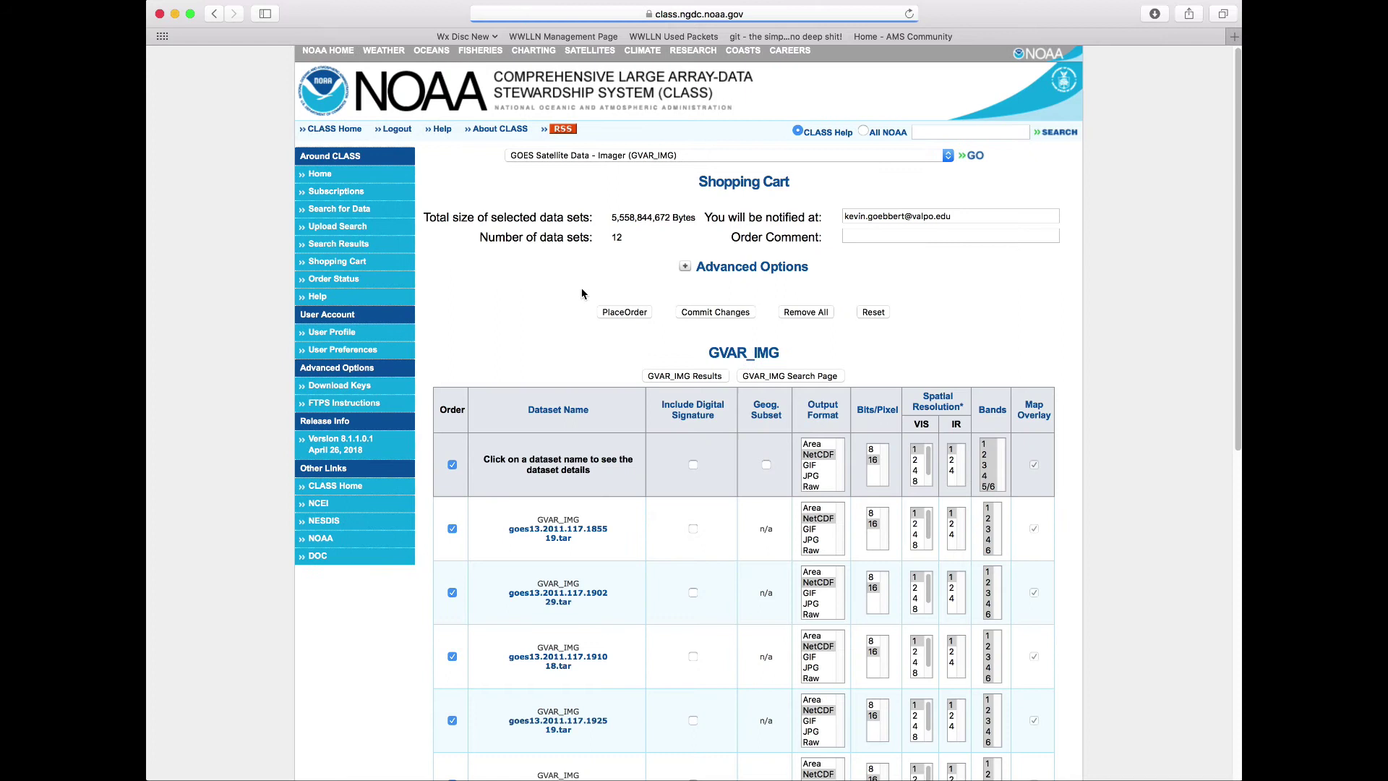
{"action": "double_click", "coordinate": [617, 239]}
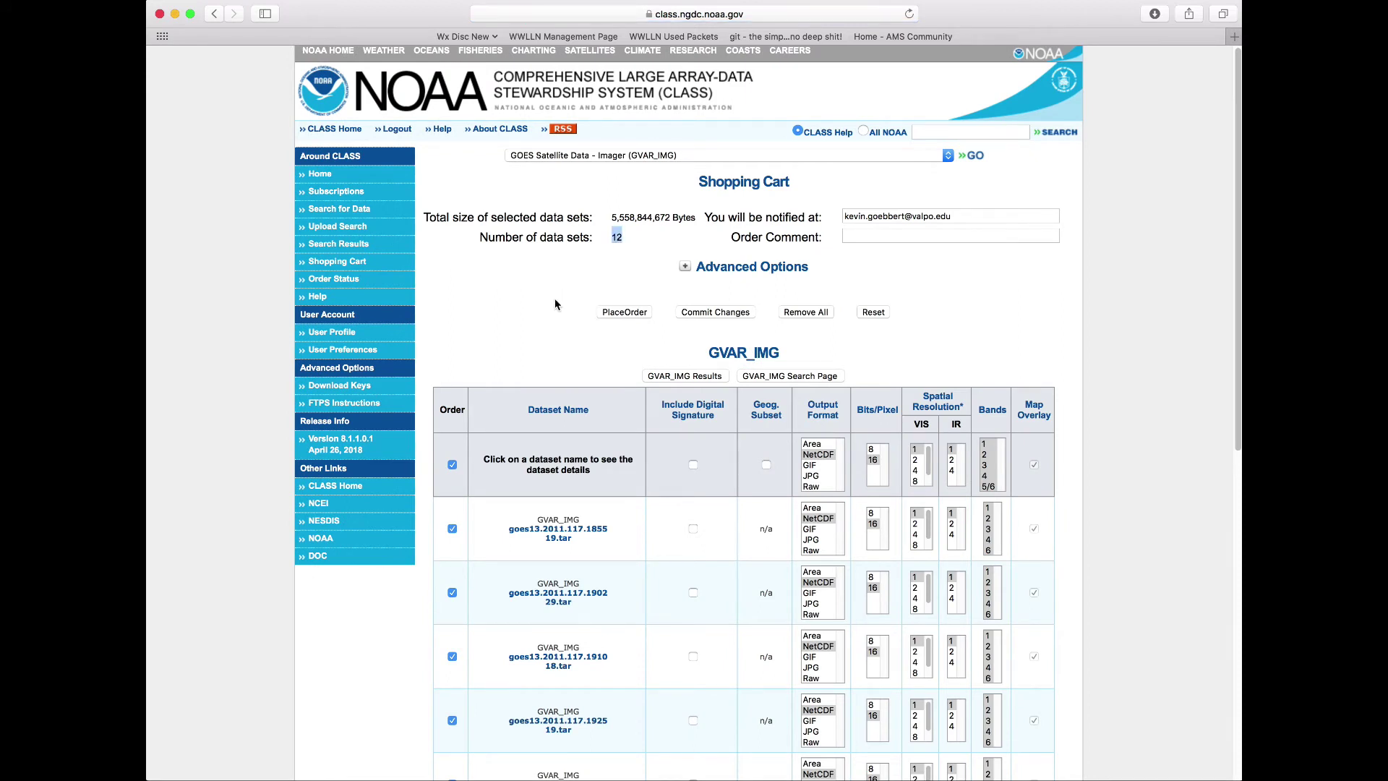
{"action": "scroll", "coordinate": [555, 304], "scroll_direction": "down", "scroll_amount": 4}
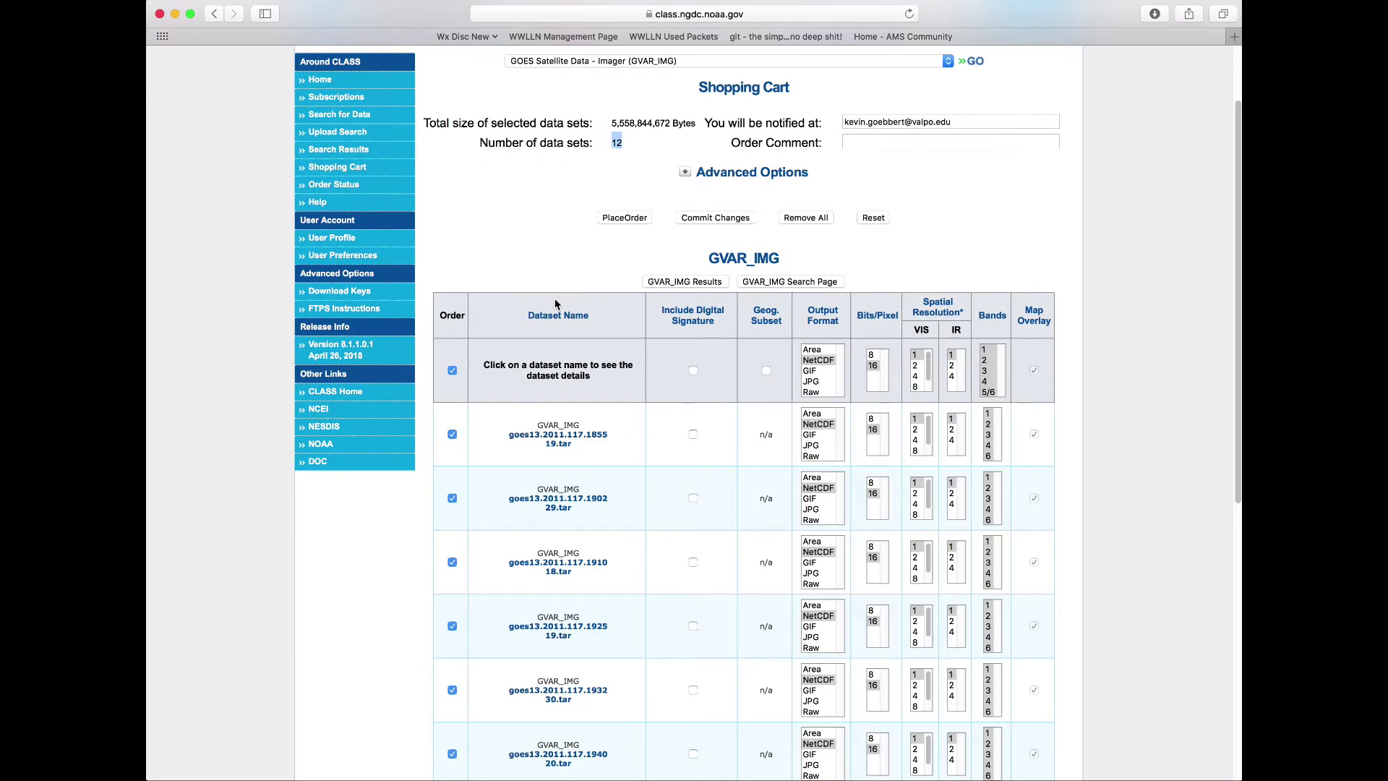
{"action": "scroll", "coordinate": [555, 304], "scroll_direction": "down", "scroll_amount": 3}
{"action": "scroll", "coordinate": [555, 304], "scroll_direction": "down", "scroll_amount": 3}
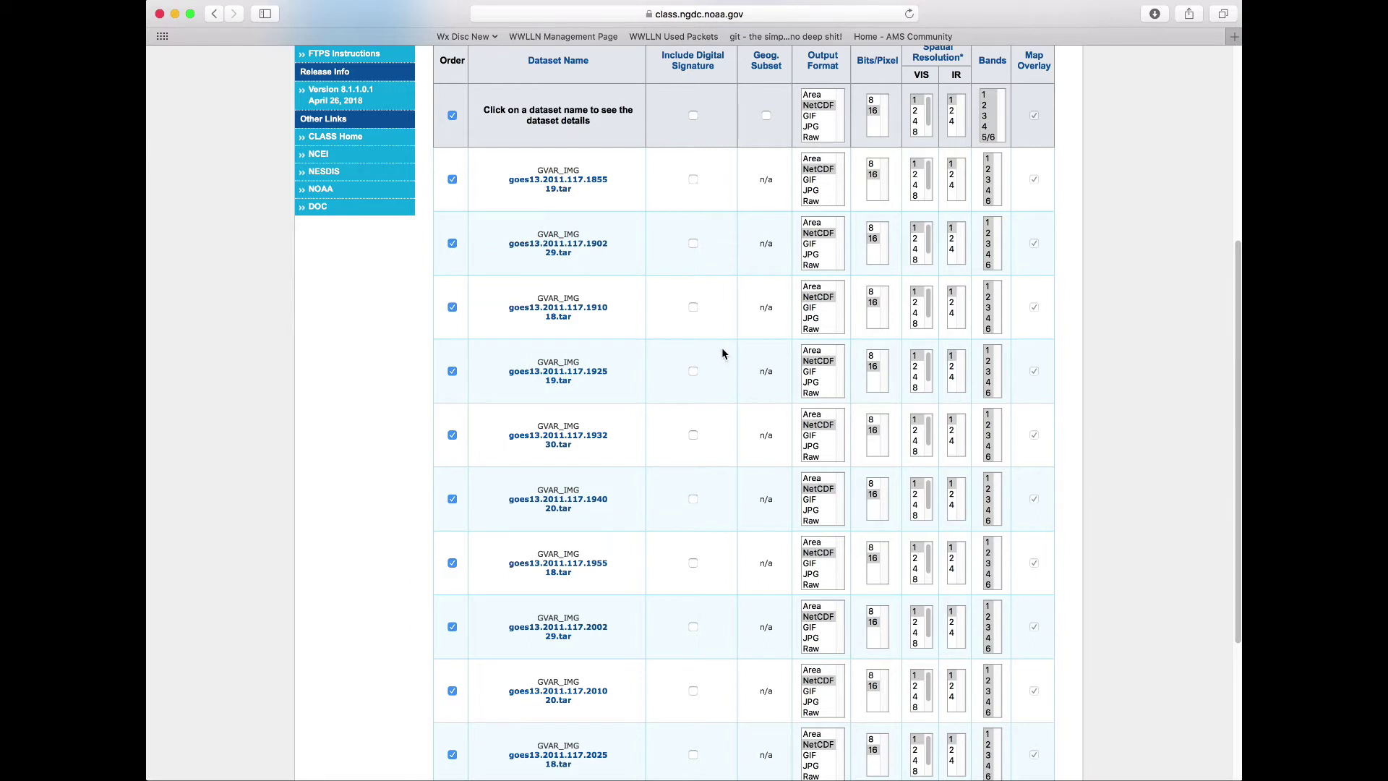
{"action": "scroll", "coordinate": [721, 348], "scroll_direction": "up", "scroll_amount": 1}
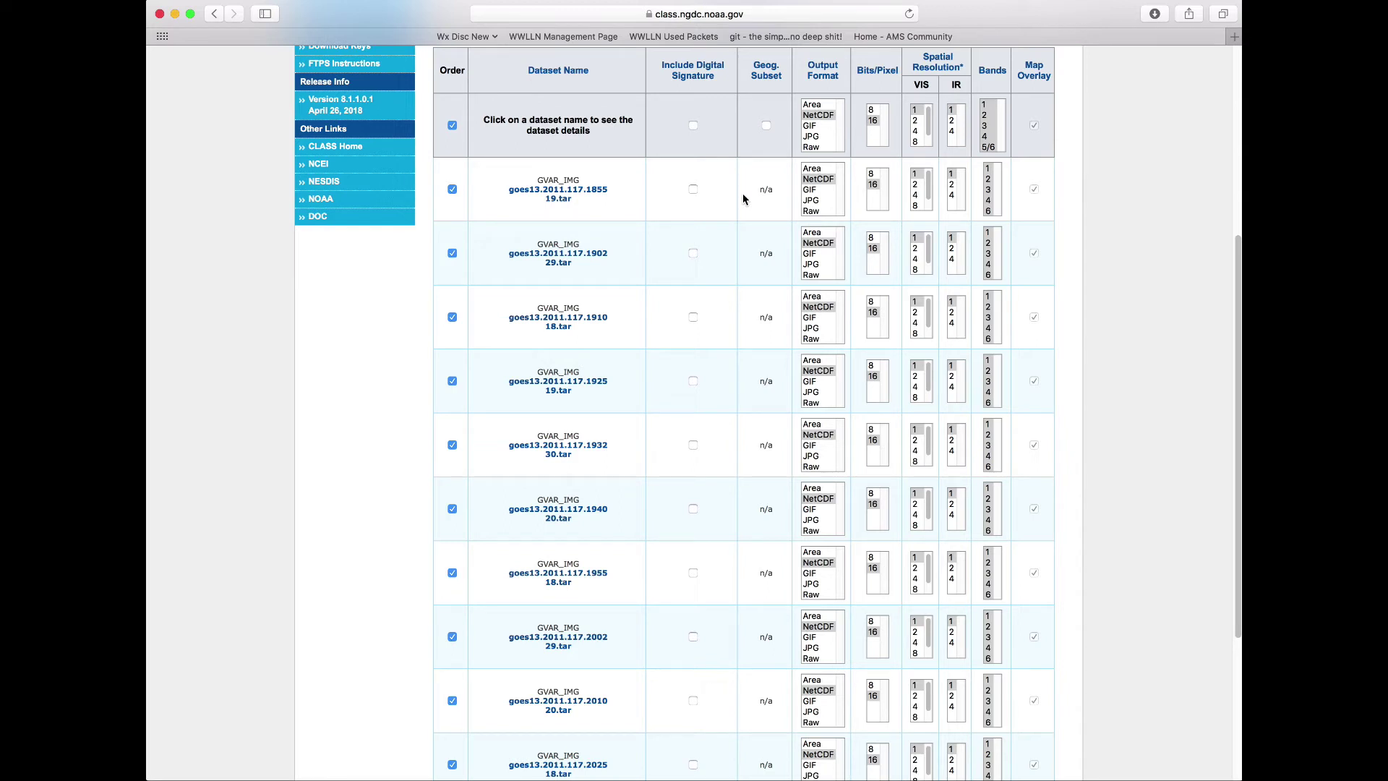
{"action": "scroll", "coordinate": [743, 200], "scroll_direction": "down", "scroll_amount": 5}
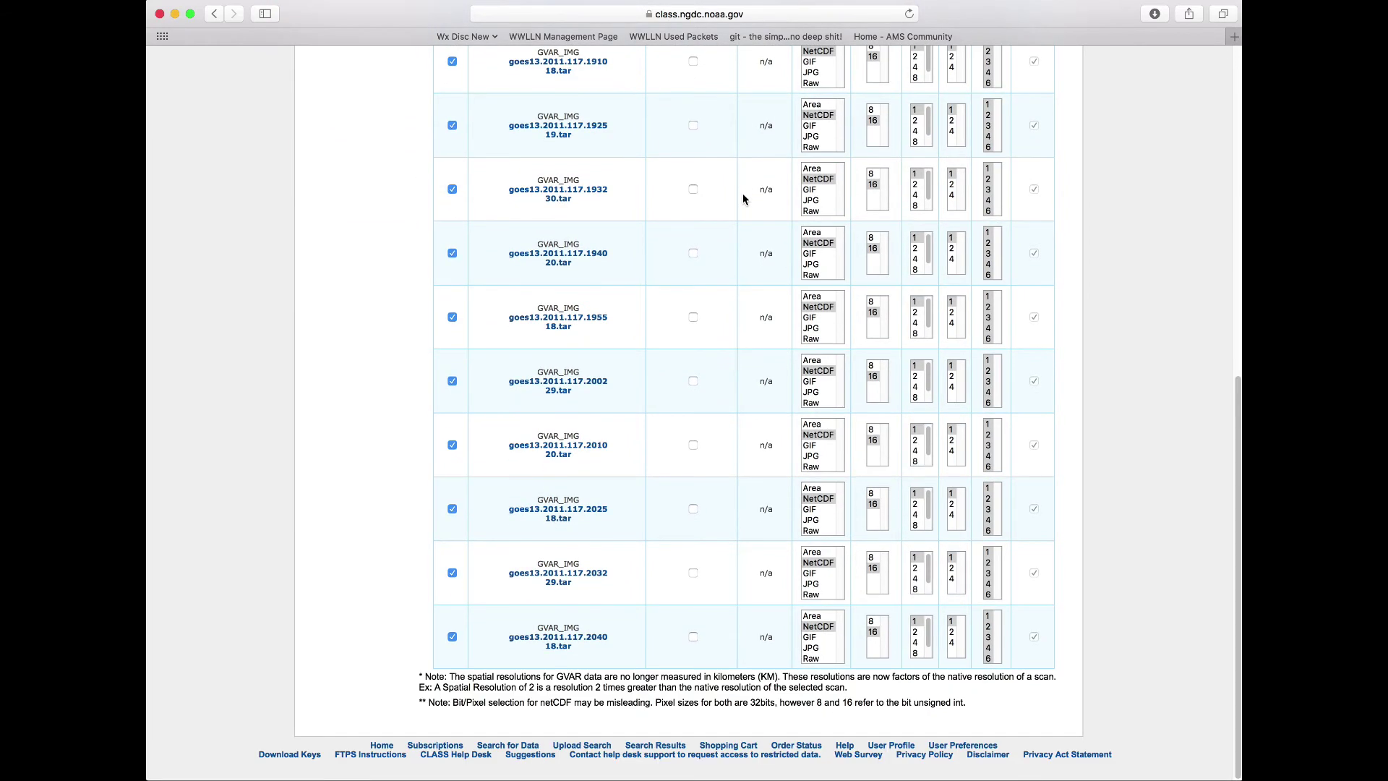
{"action": "scroll", "coordinate": [743, 200], "scroll_direction": "up", "scroll_amount": 12}
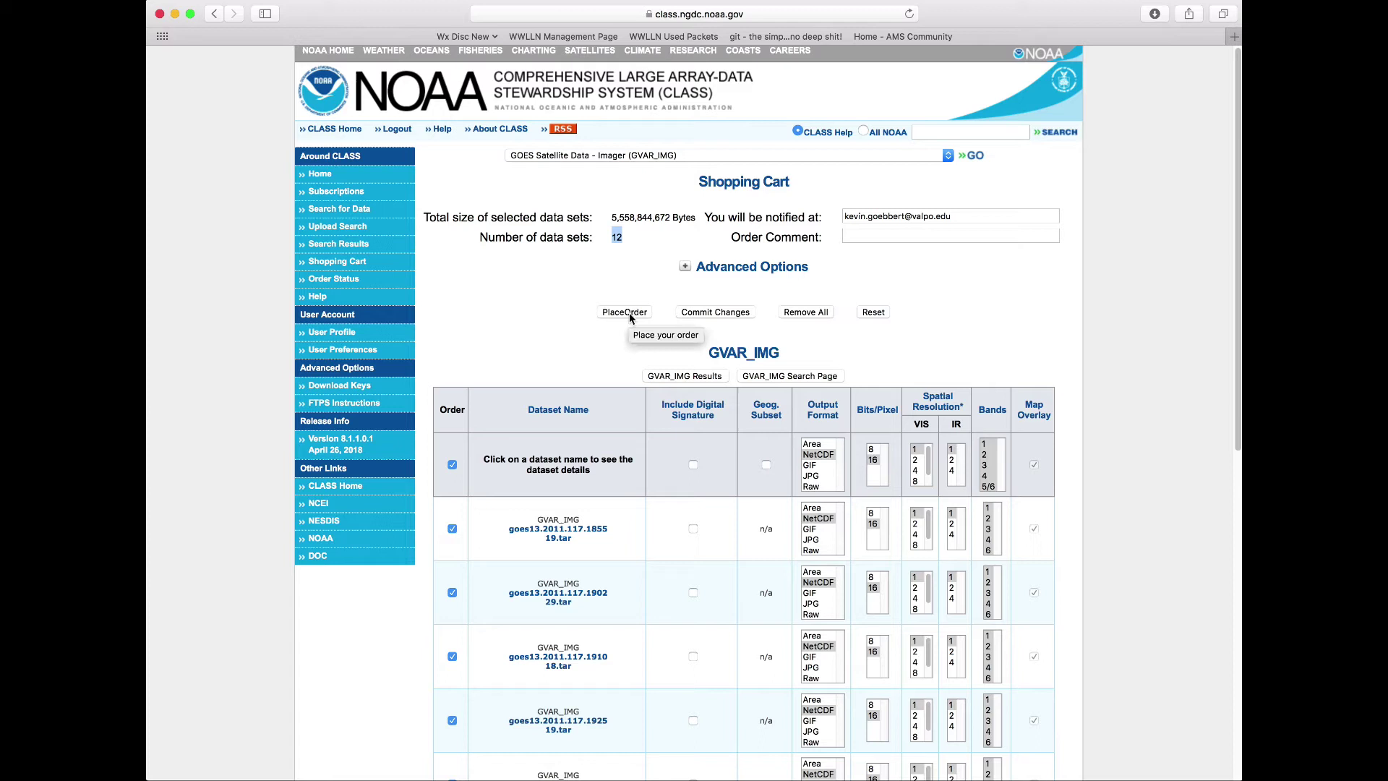
- Place the order for the 12 cart datasets and select the confirmation number
{"action": "left_click", "coordinate": [626, 312]}
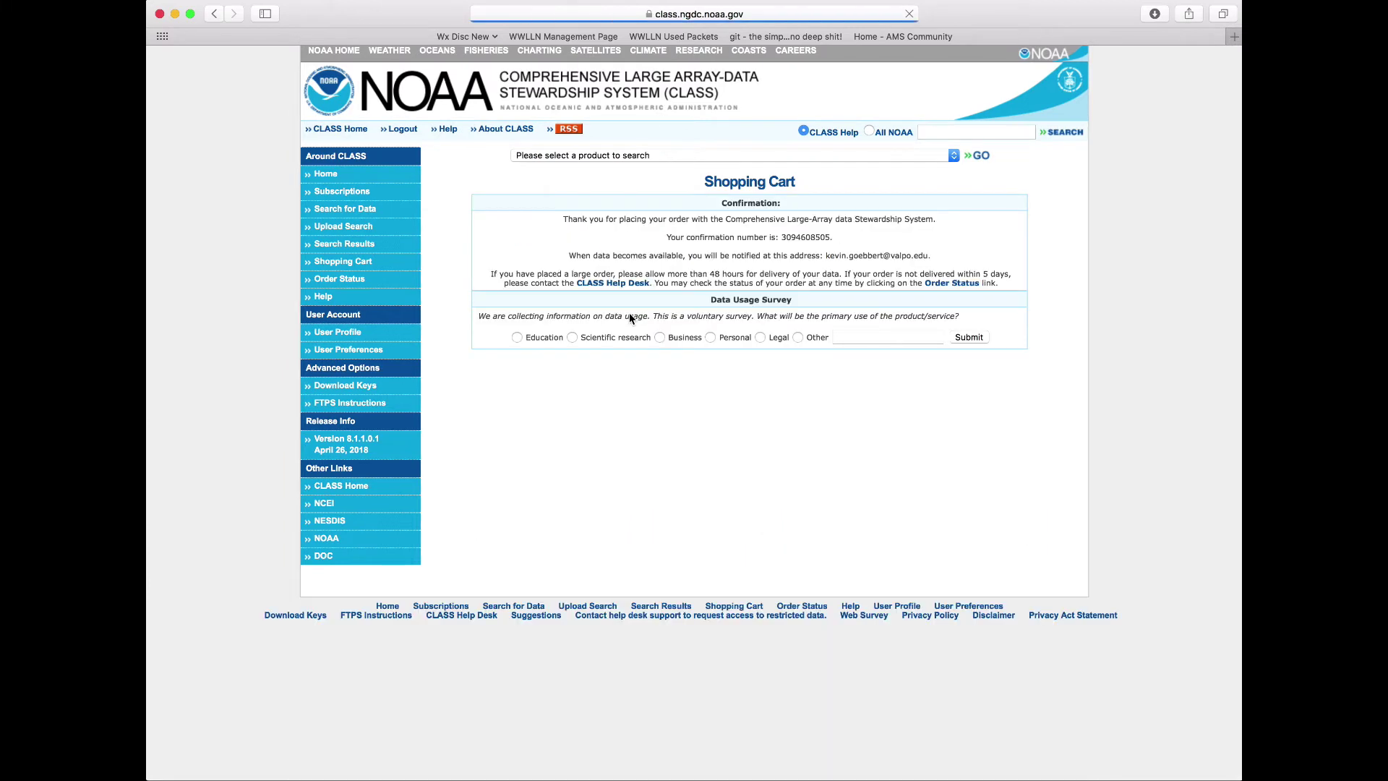
{"action": "double_click", "coordinate": [811, 237]}
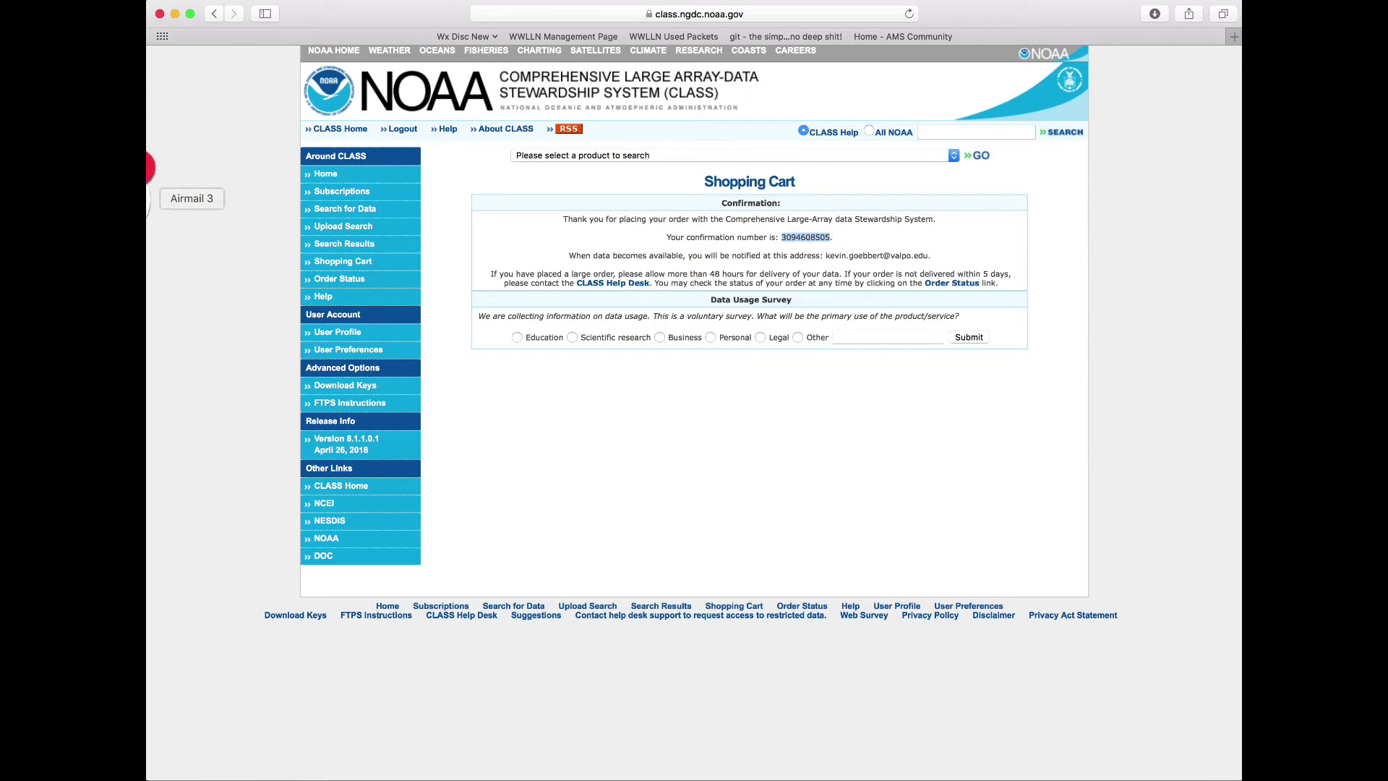
- Open the CLASS 'Processing Complete' email in Airmail 3 and launch Terminal beside it
{"action": "left_click", "coordinate": [150, 191]}
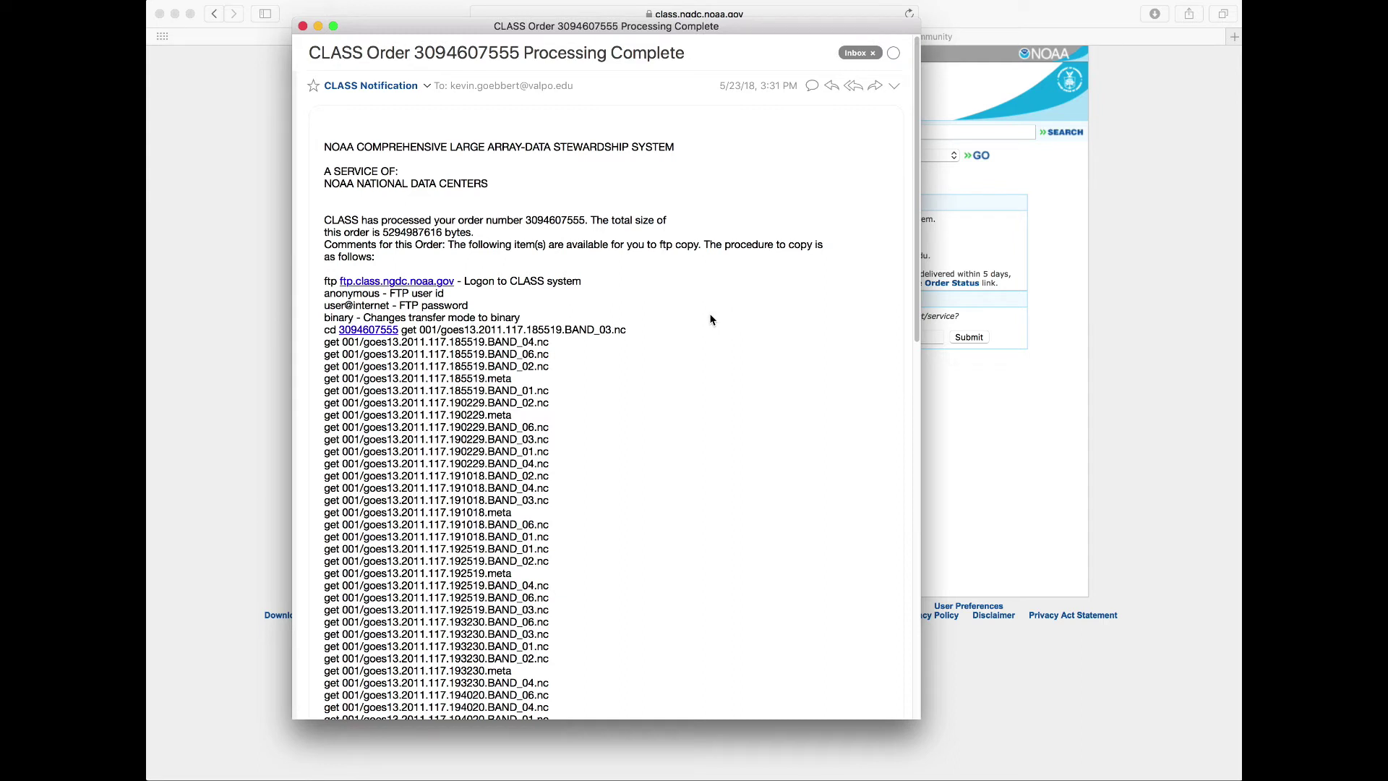
{"action": "left_click_drag", "start_coordinate": [687, 52], "coordinate": [524, 53]}
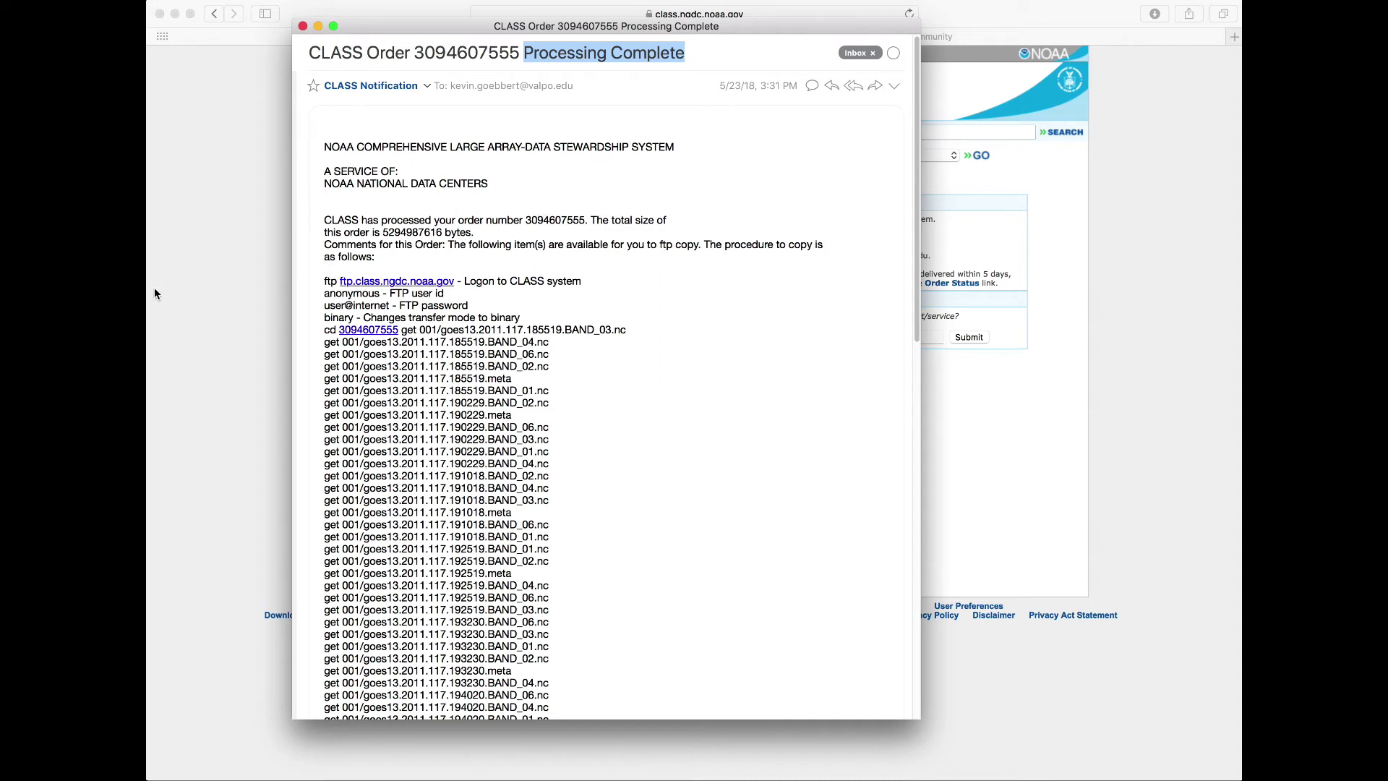
{"action": "left_click", "coordinate": [147, 349]}
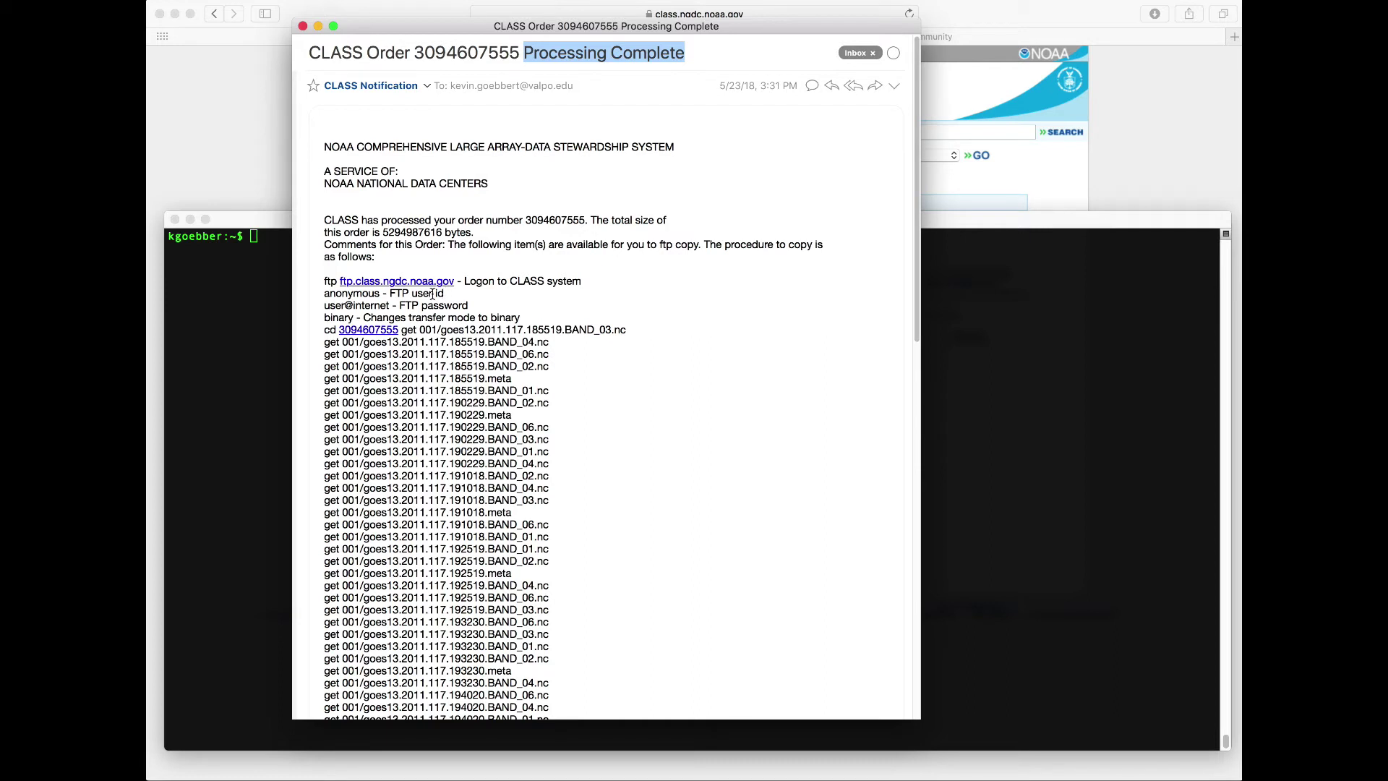
- Log into ftp.class.ngdc.noaa.gov as user anonymous, using the server line and password from the email
{"action": "left_click", "coordinate": [324, 284]}
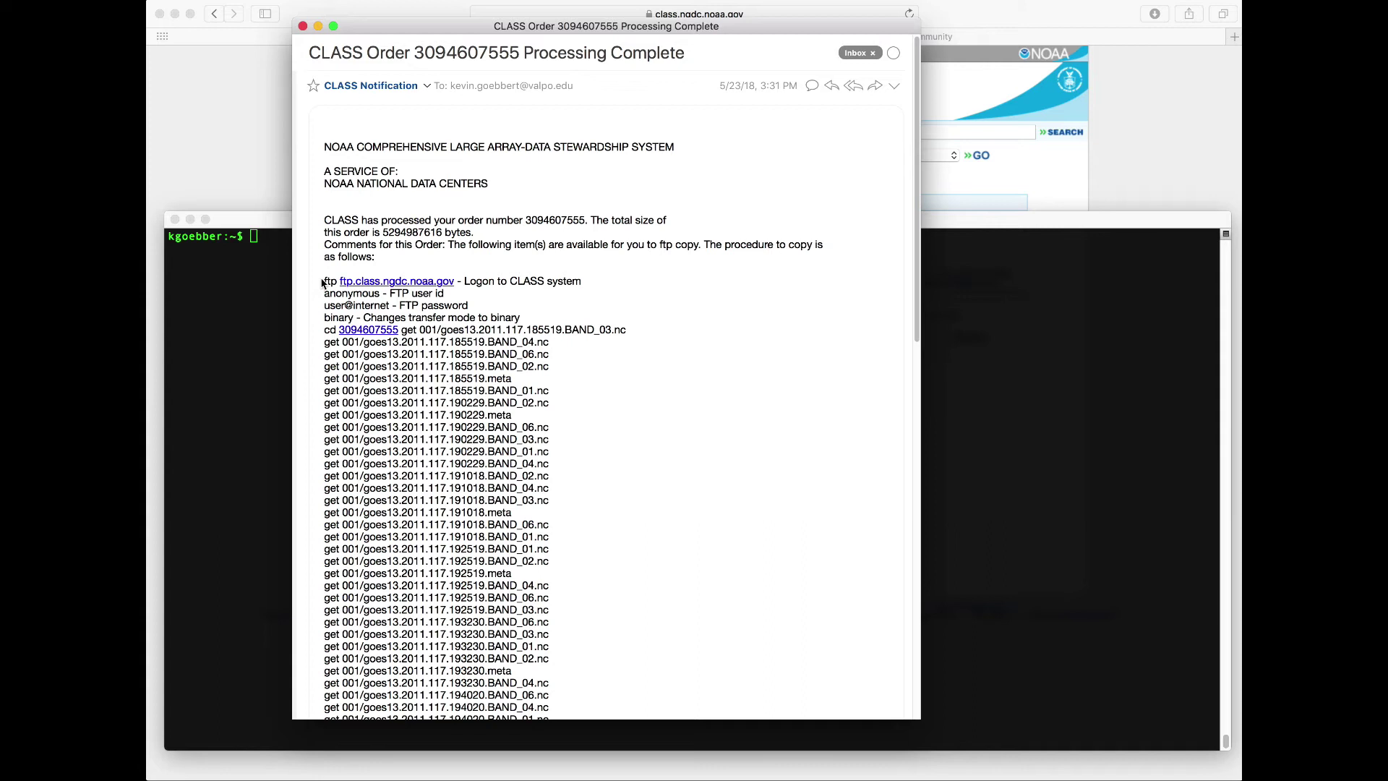
{"action": "left_click_drag", "start_coordinate": [325, 282], "coordinate": [455, 277]}
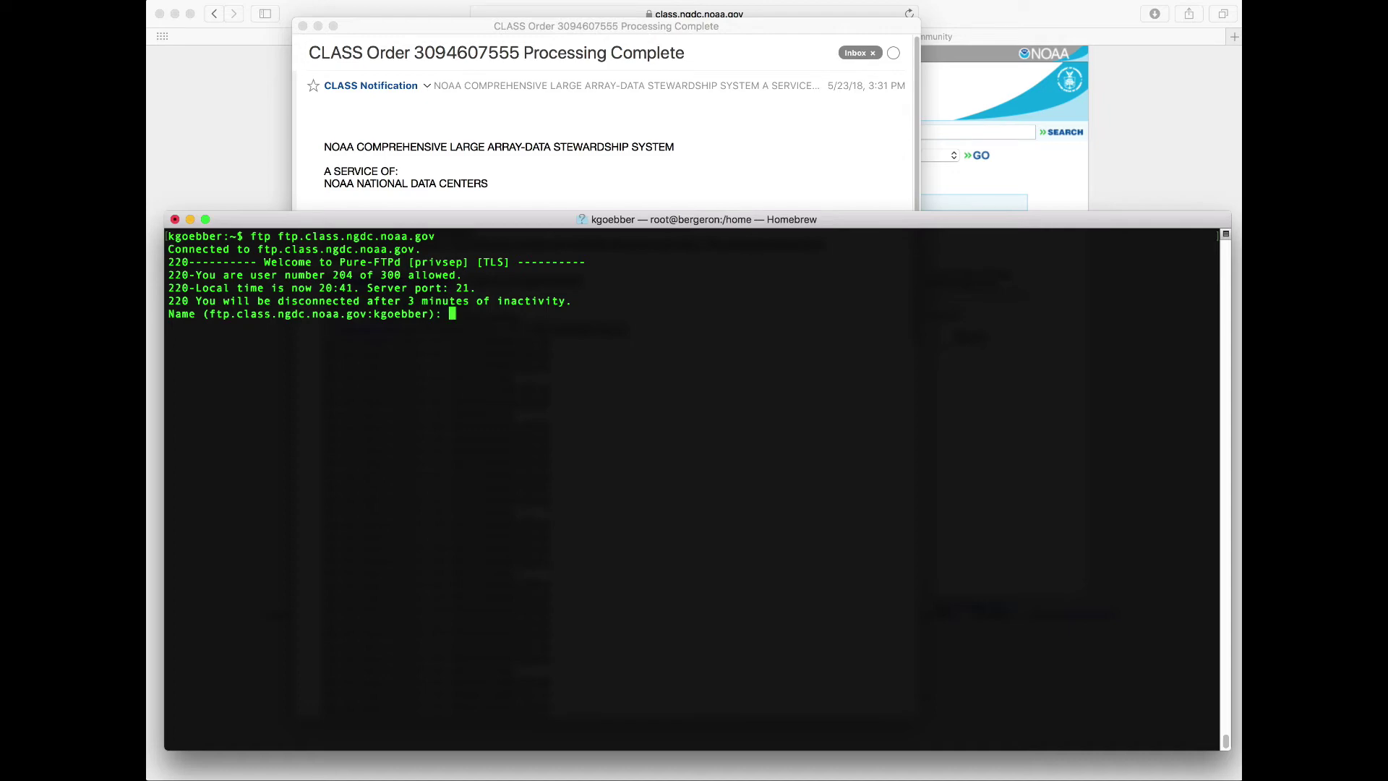
{"action": "left_click", "coordinate": [537, 167]}
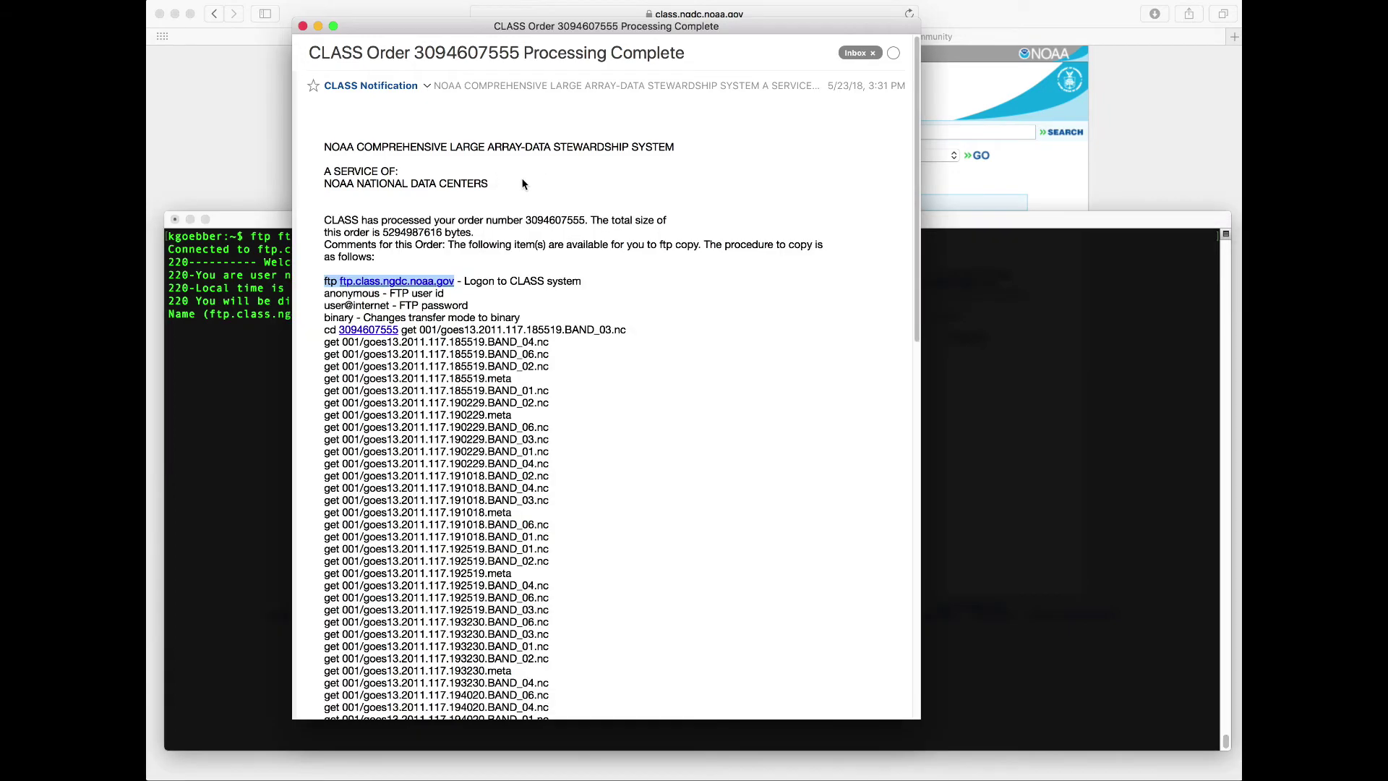
{"action": "double_click", "coordinate": [356, 293]}
{"action": "key", "text": "super+c"}
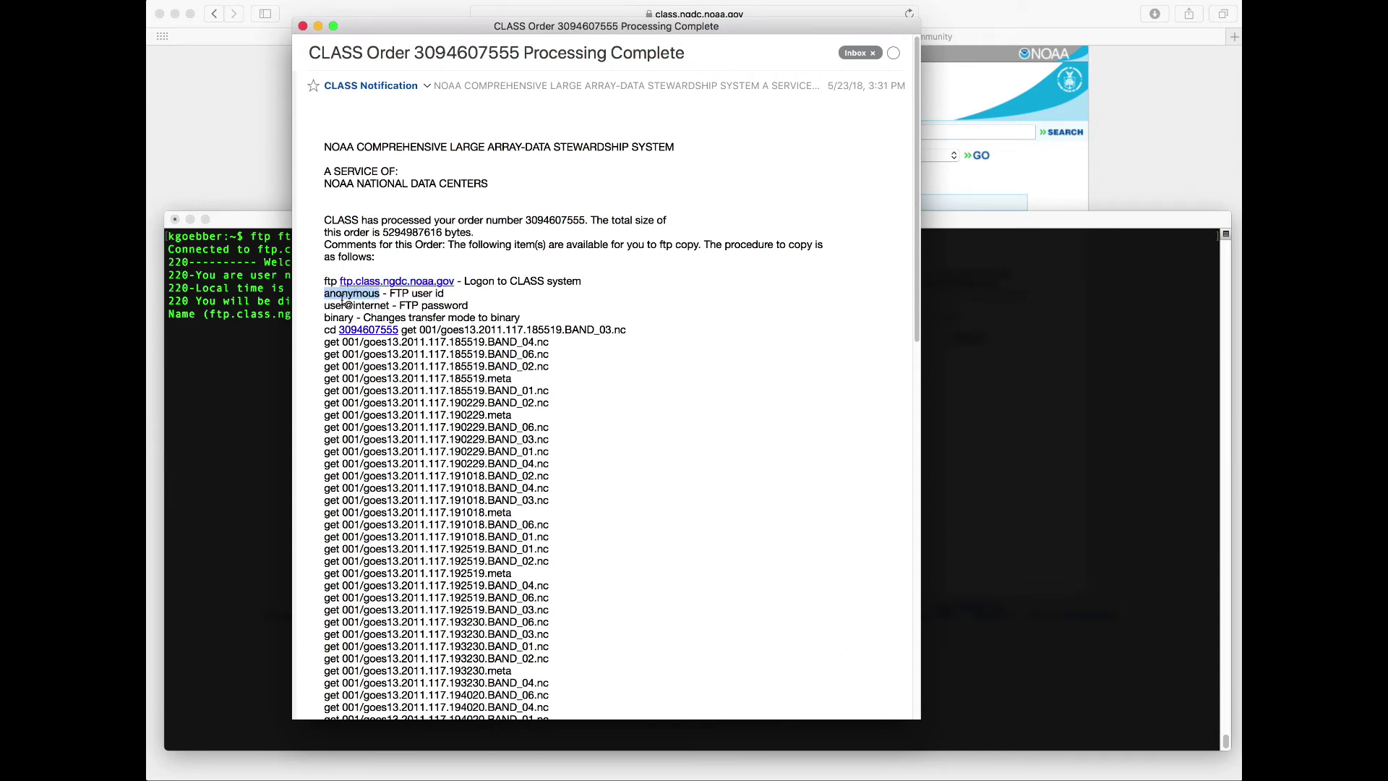
{"action": "left_click", "coordinate": [248, 345]}
{"action": "key", "text": "super+v"}
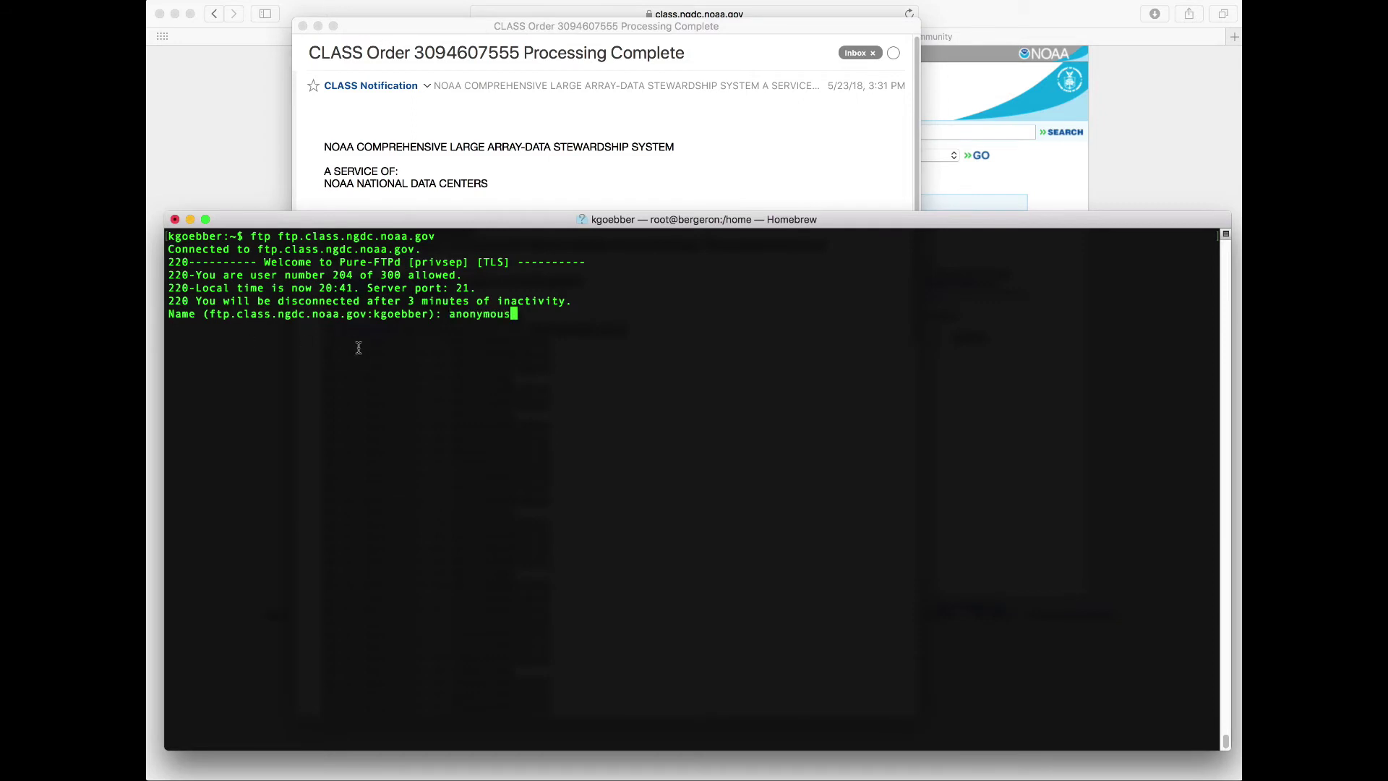
{"action": "key", "text": "Return"}
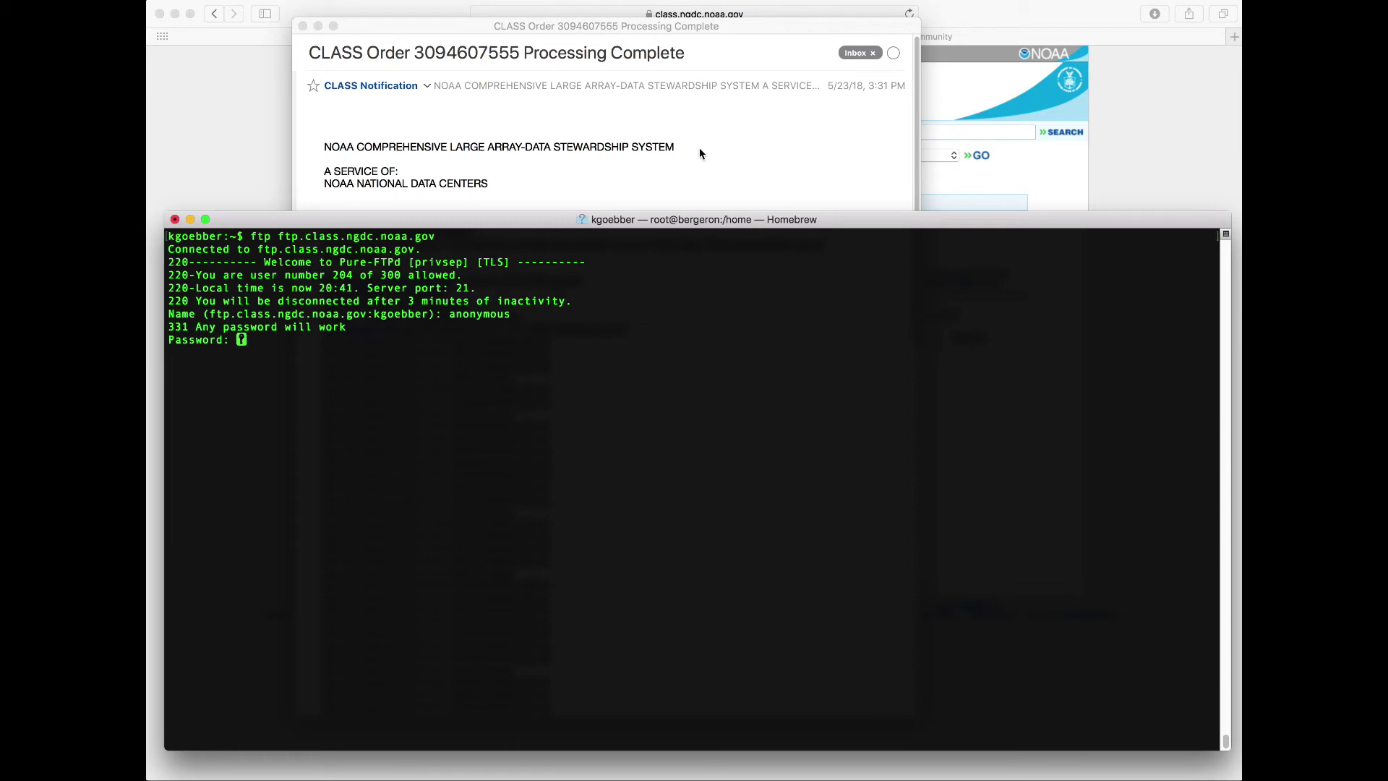
{"action": "left_click", "coordinate": [745, 137]}
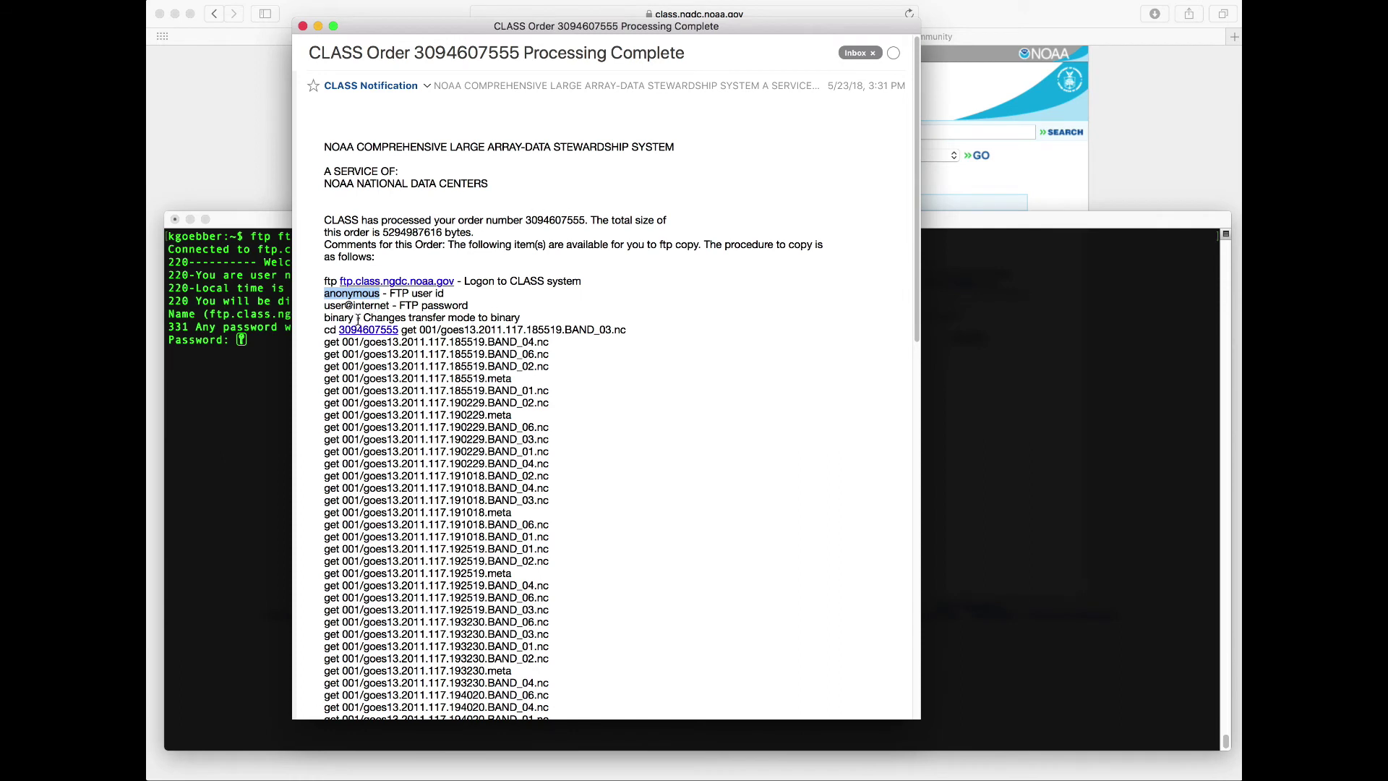
{"action": "left_click", "coordinate": [265, 352]}
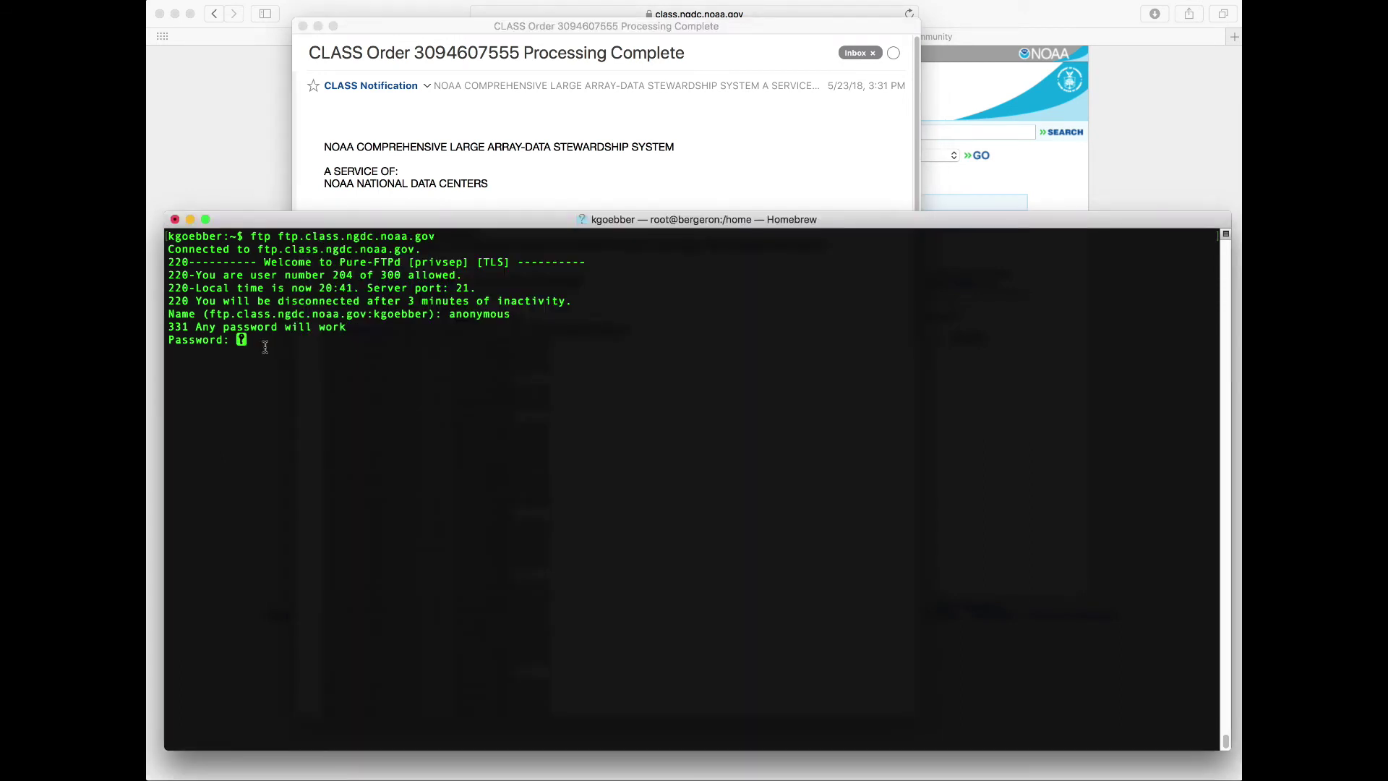
{"action": "key", "text": "Return"}
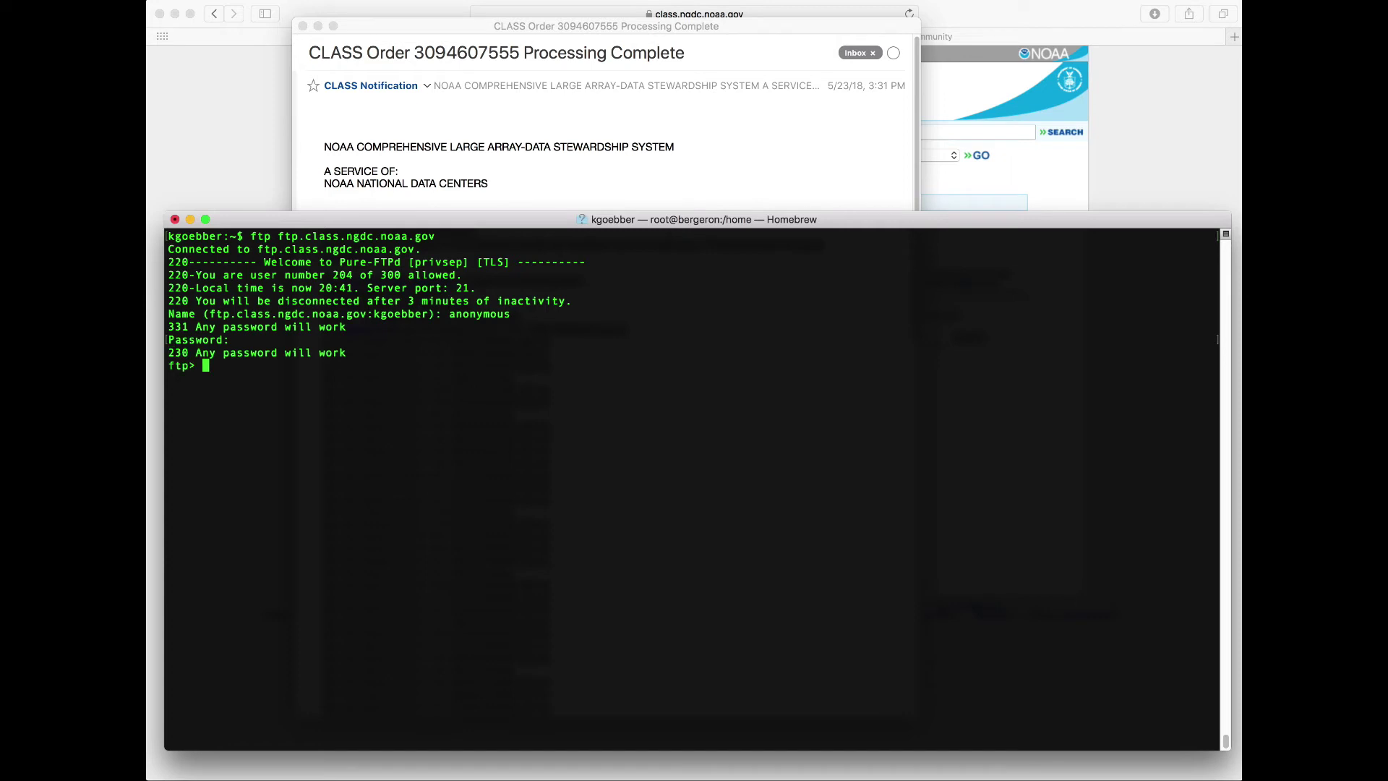
- Switch the FTP session to binary transfer mode, as the email instructs
{"action": "double_click", "coordinate": [175, 365]}
{"action": "left_click", "coordinate": [531, 155]}
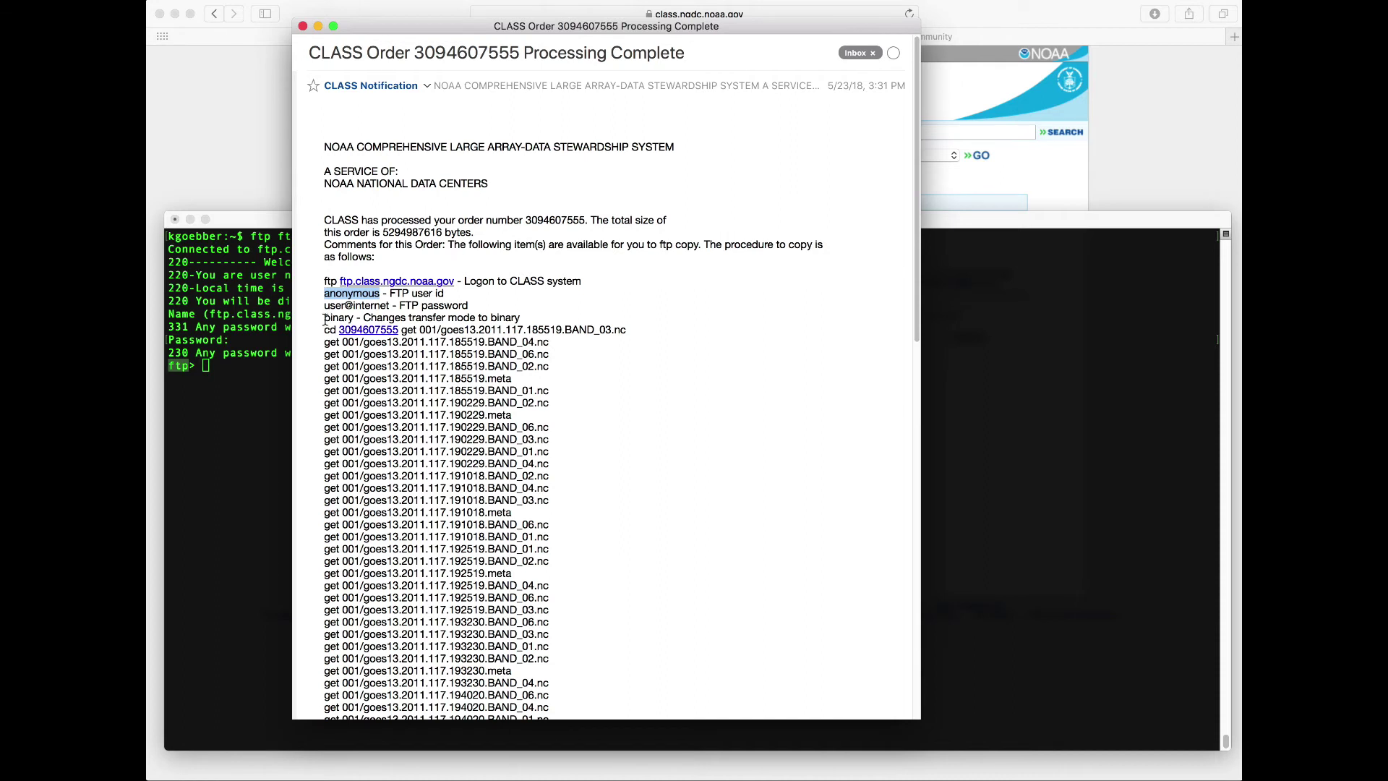
{"action": "left_click_drag", "start_coordinate": [325, 319], "coordinate": [355, 318]}
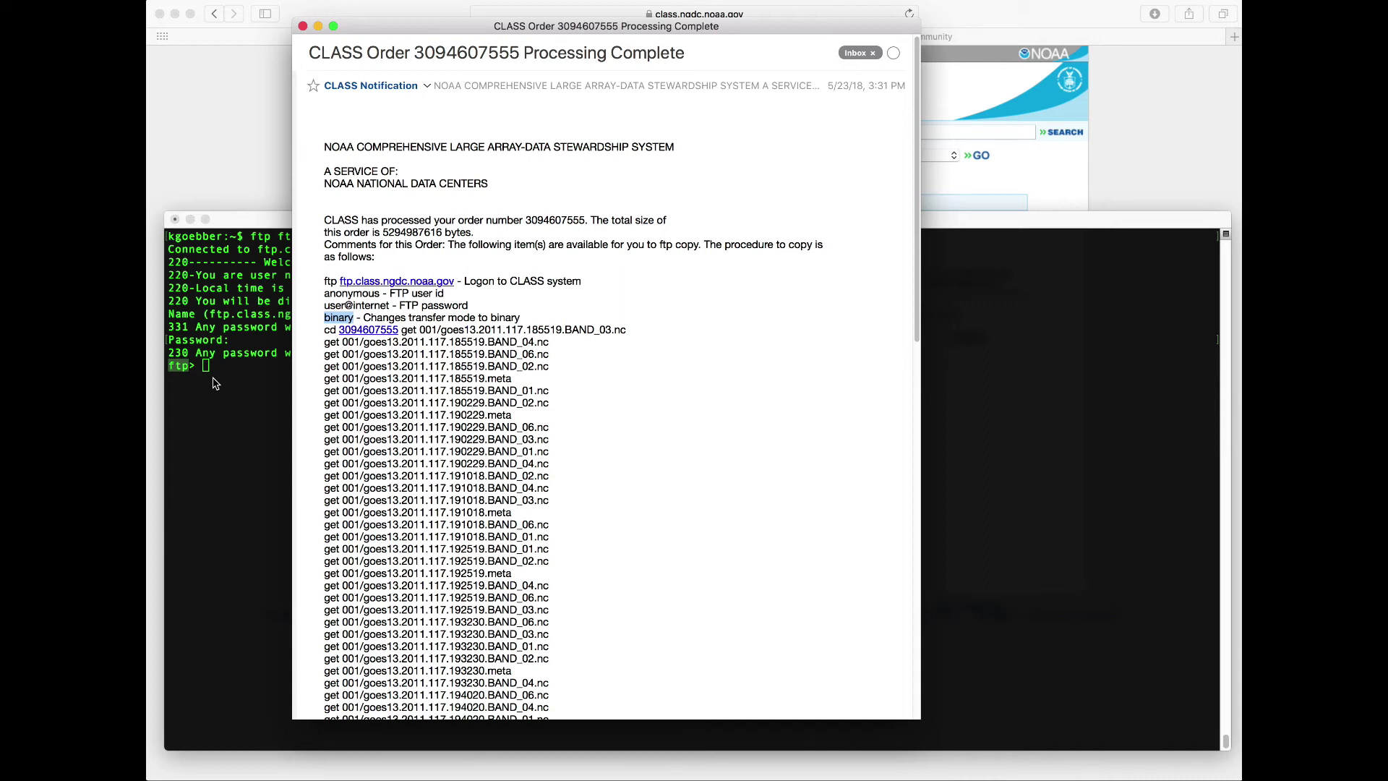
{"action": "left_click", "coordinate": [237, 373]}
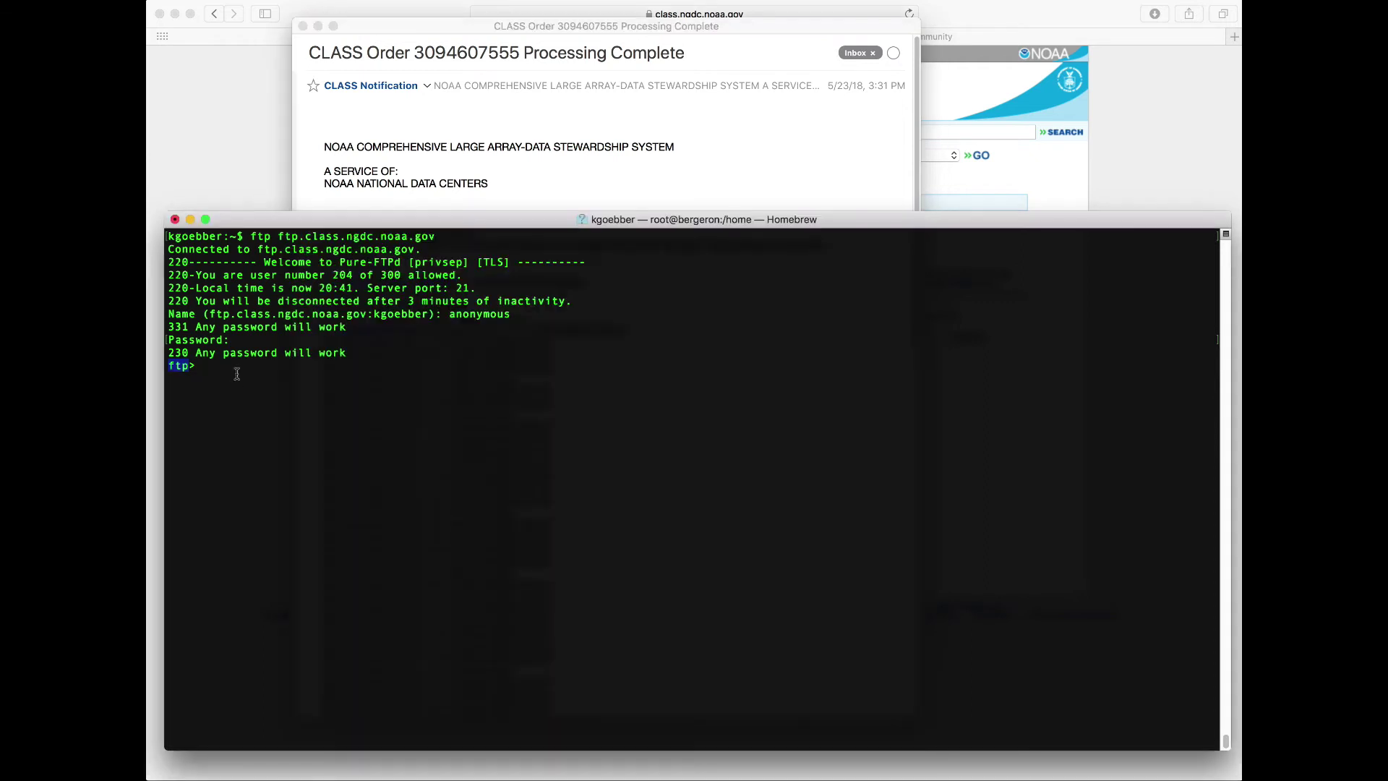
{"action": "type", "text": "binary"}
{"action": "key", "text": "Return"}
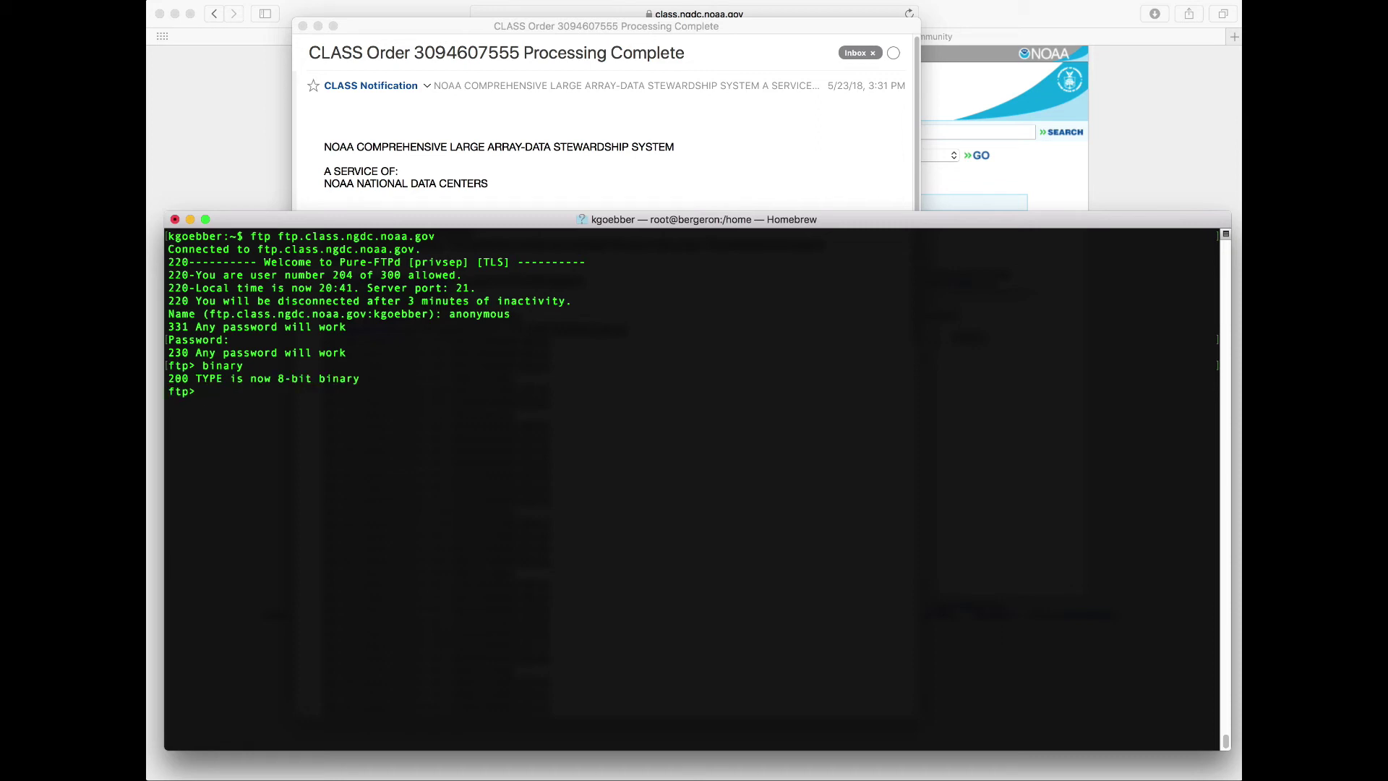
- Paste and run the email's cd command to enter the order's directory
{"action": "left_click", "coordinate": [498, 167]}
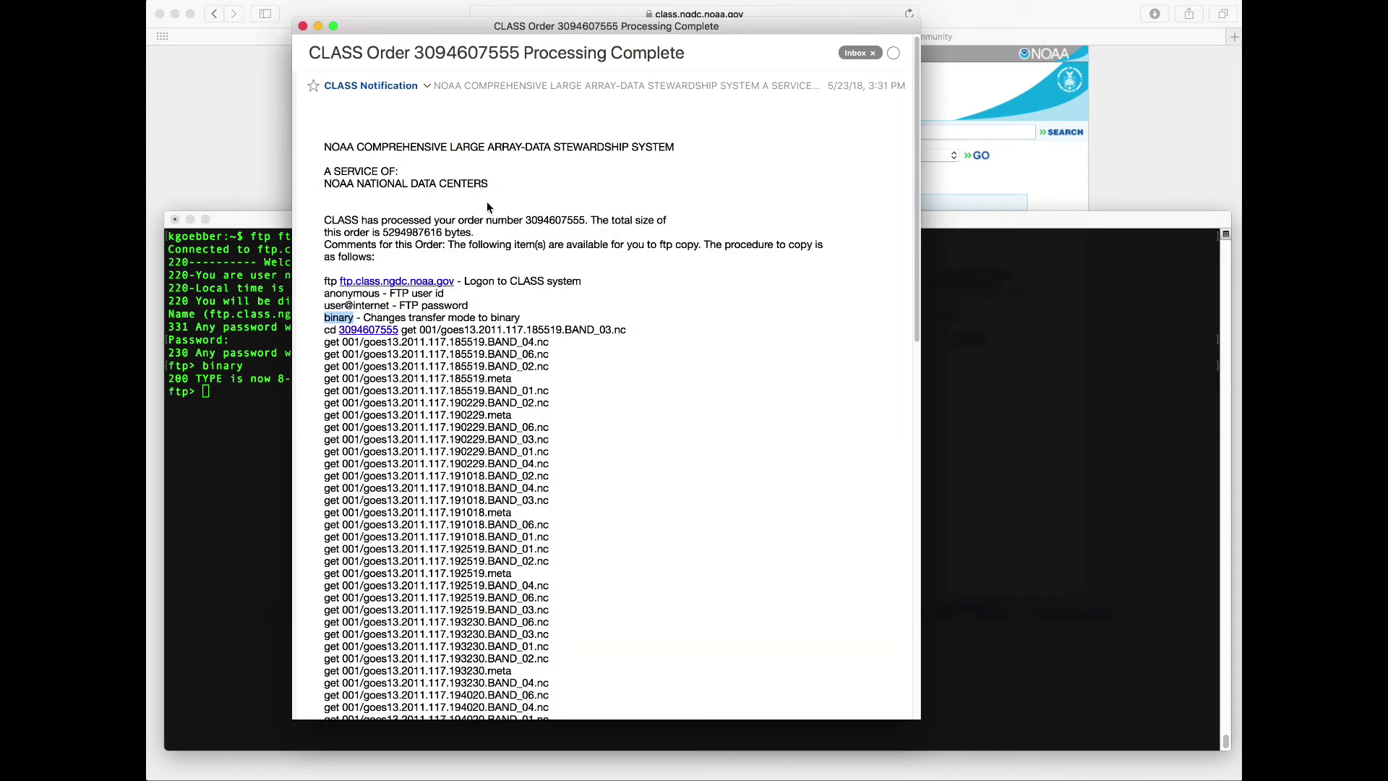
{"action": "left_click", "coordinate": [327, 330]}
{"action": "left_click_drag", "start_coordinate": [326, 330], "coordinate": [399, 330]}
{"action": "key", "text": "super+c"}
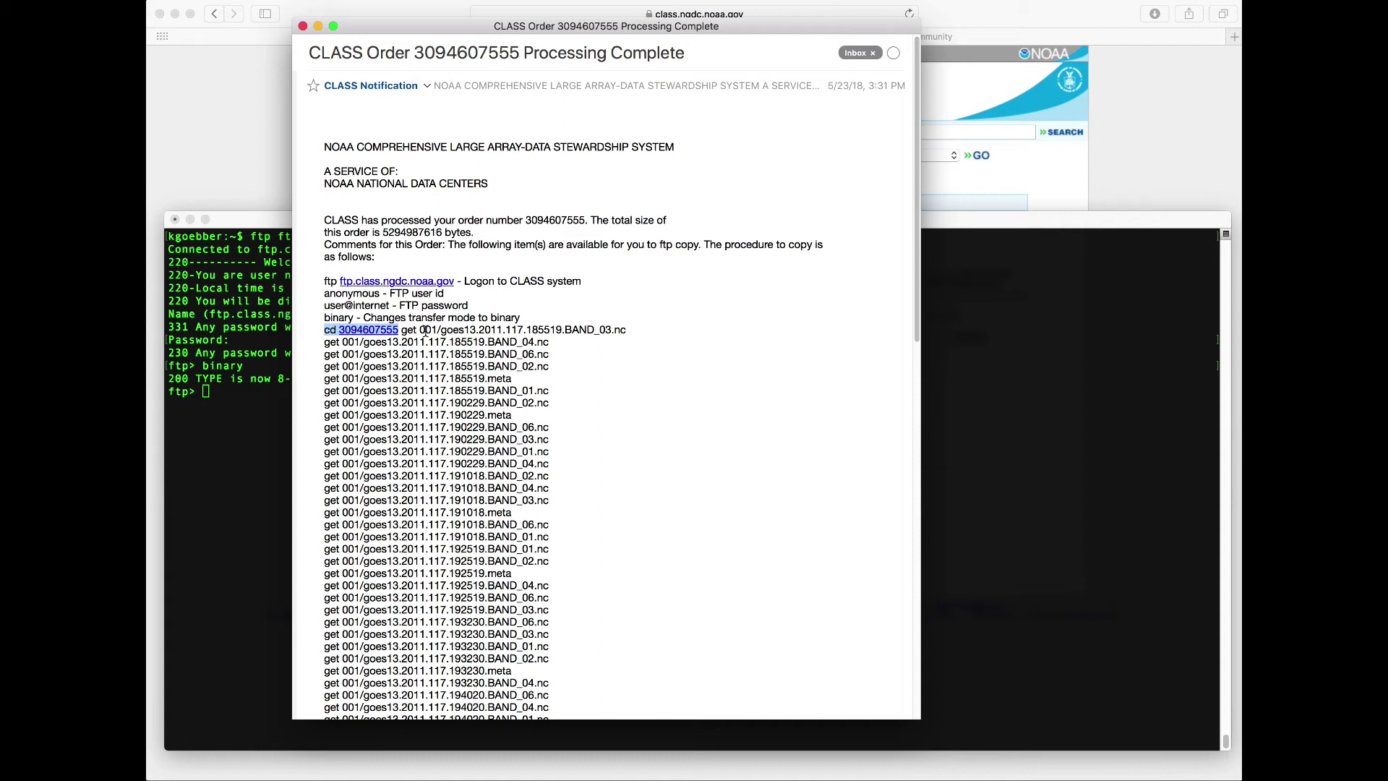
{"action": "left_click", "coordinate": [245, 408]}
{"action": "key", "text": "super+v"}
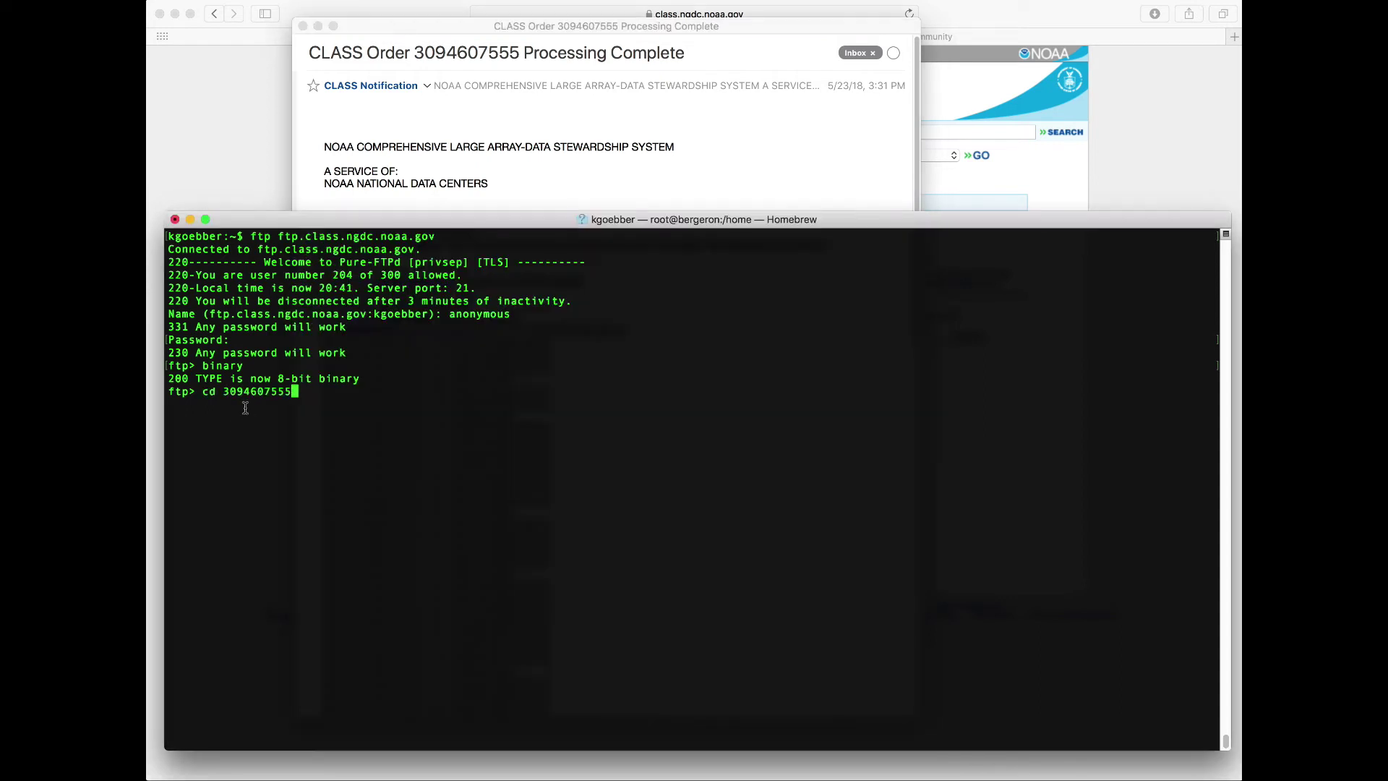
{"action": "key", "text": "Return"}
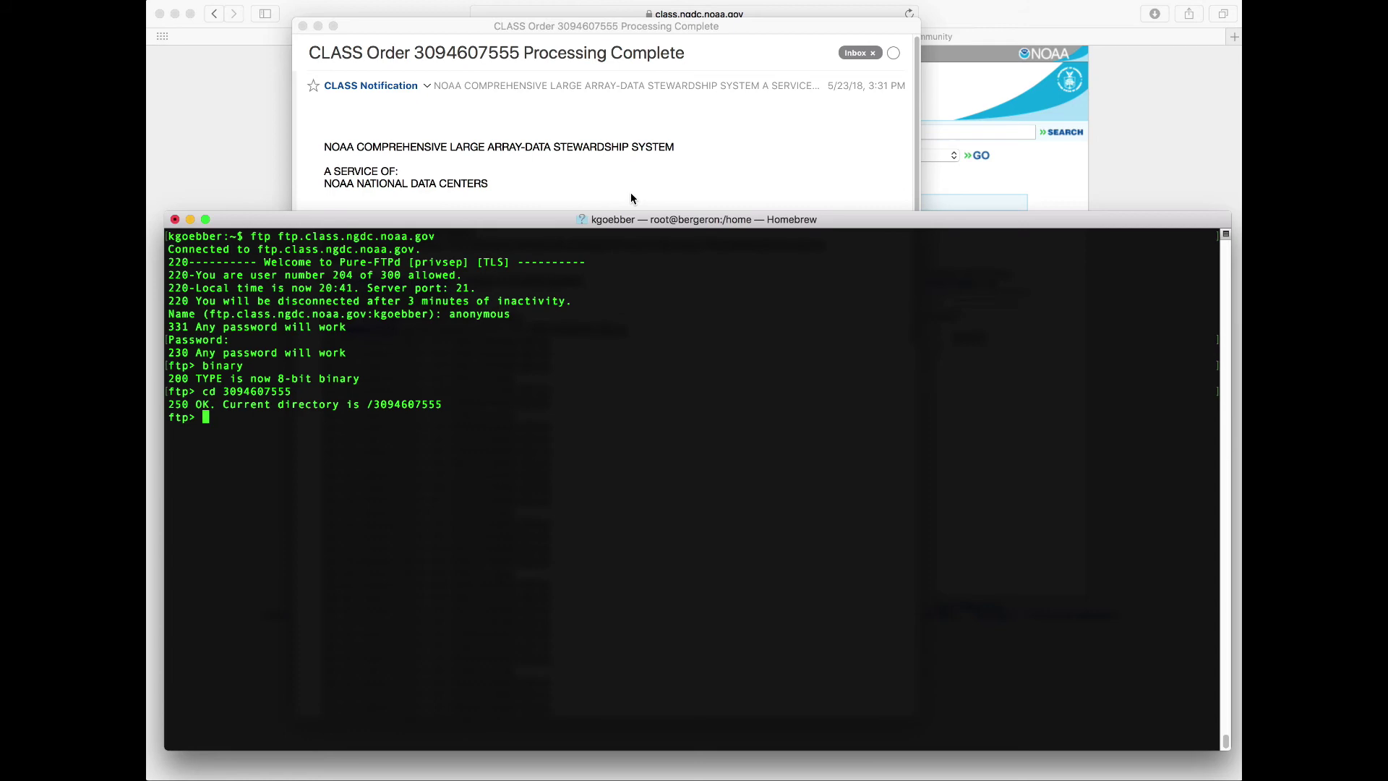
- Run cd 001 at the ftp prompt to enter the order's 001 subfolder
{"action": "left_click", "coordinate": [647, 175]}
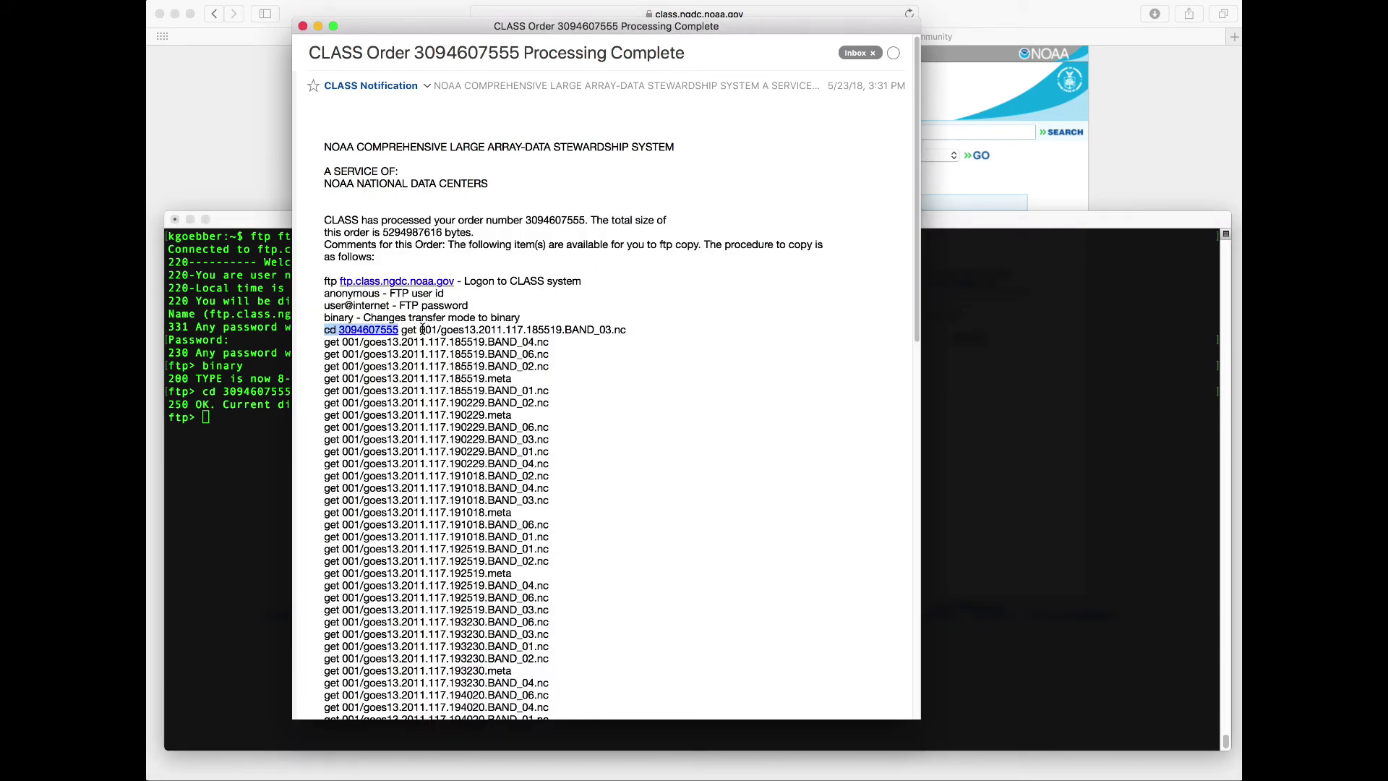
{"action": "left_click_drag", "start_coordinate": [420, 330], "coordinate": [440, 331]}
{"action": "left_click", "coordinate": [257, 353]}
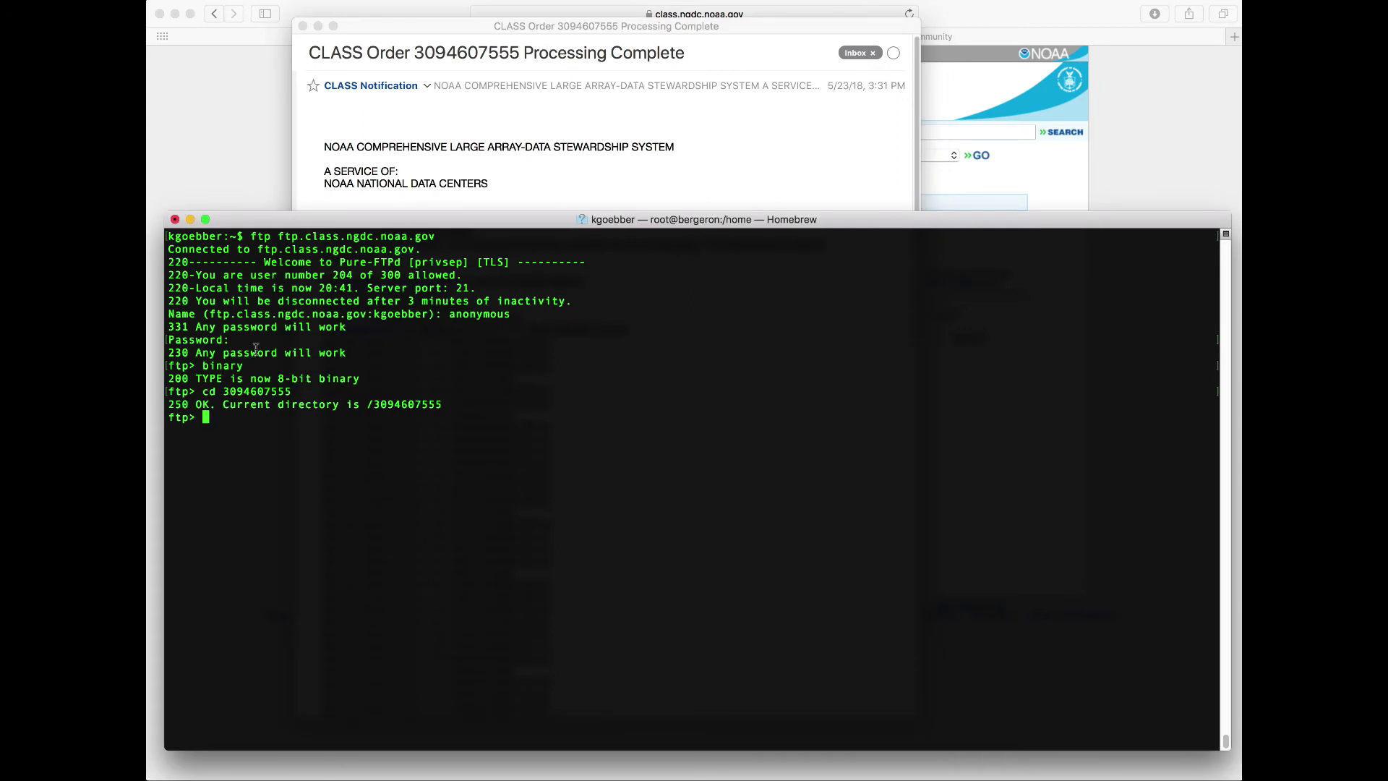
{"action": "type", "text": "cd 001"}
{"action": "key", "text": "Return"}
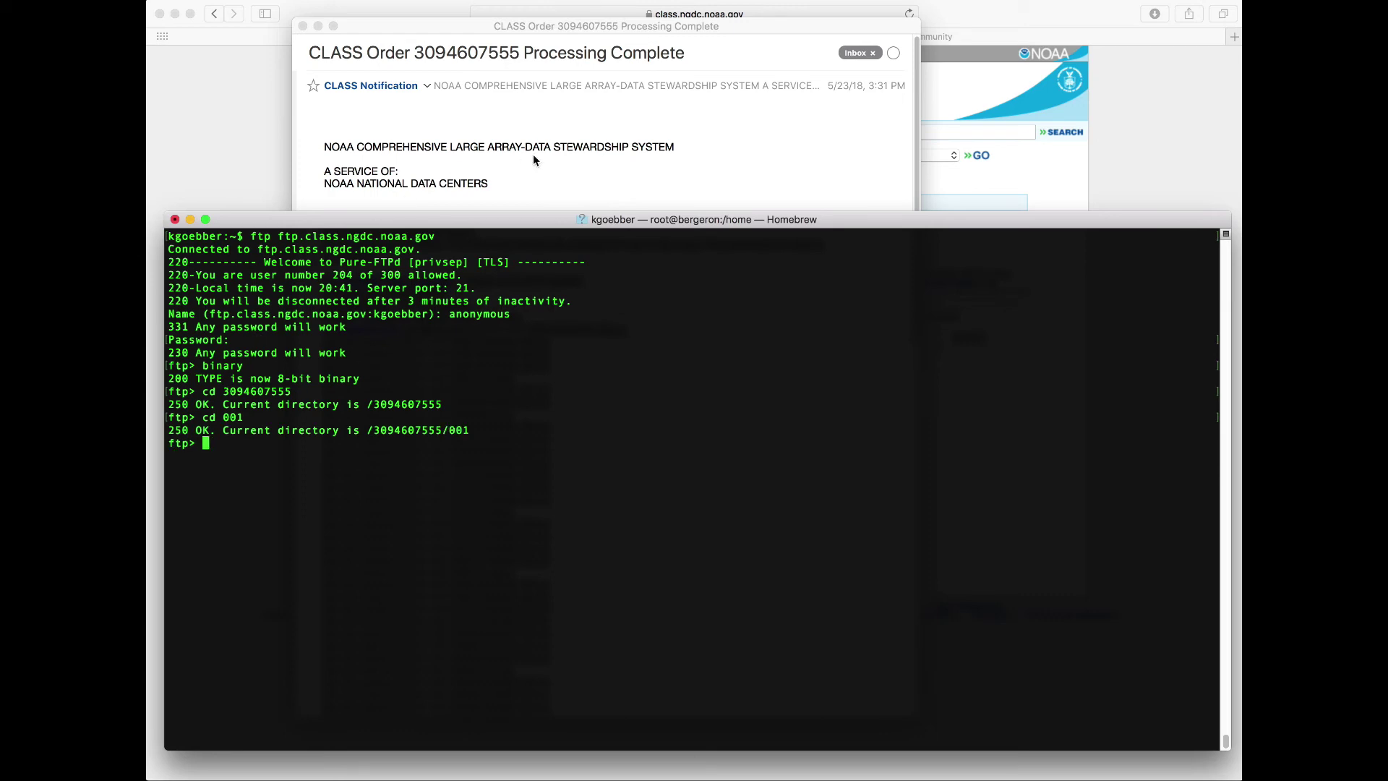
- Select the goes13.2011.117.200229 file name prefix in the order email's file list
{"action": "left_click", "coordinate": [537, 178]}
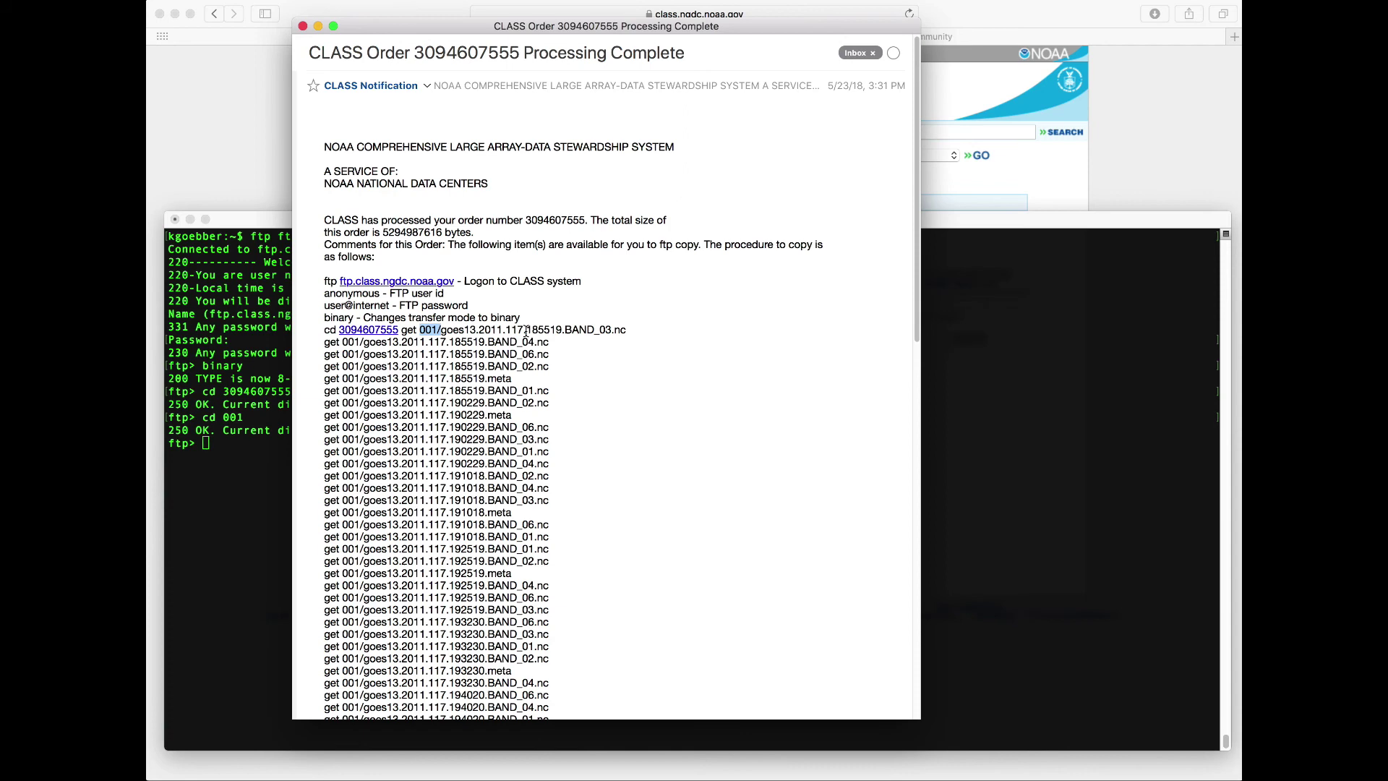
{"action": "scroll", "coordinate": [515, 322], "scroll_direction": "down", "scroll_amount": 5}
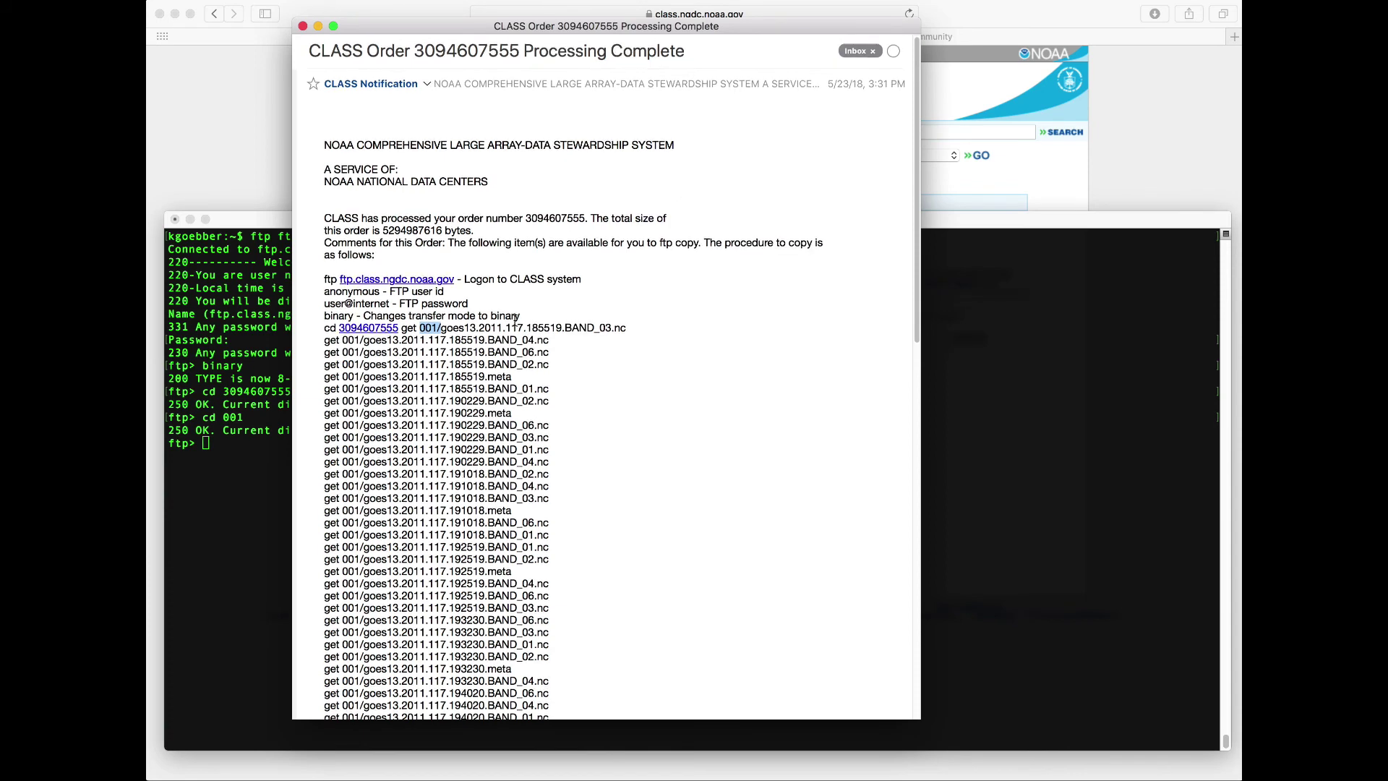
{"action": "scroll", "coordinate": [515, 322], "scroll_direction": "down", "scroll_amount": 8}
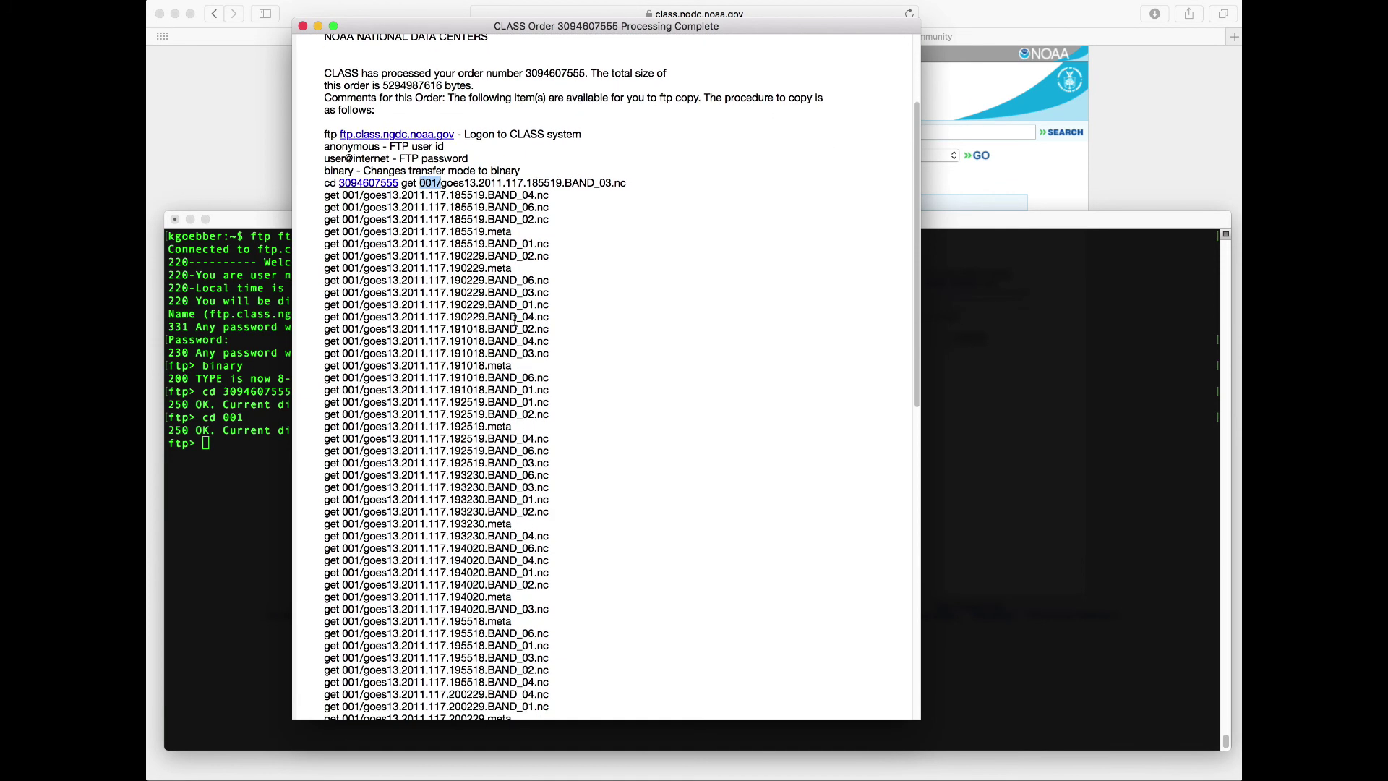
{"action": "scroll", "coordinate": [515, 322], "scroll_direction": "down", "scroll_amount": 2}
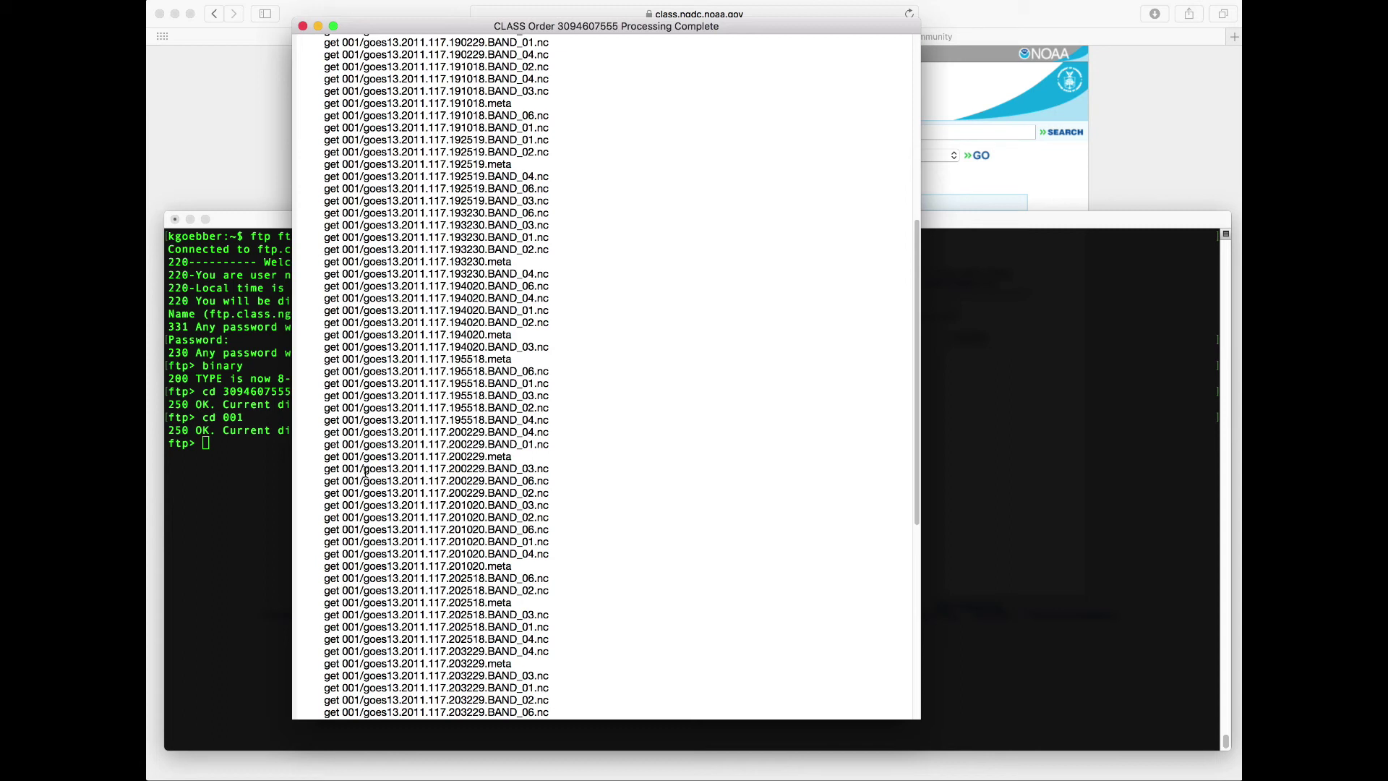
{"action": "left_click_drag", "start_coordinate": [365, 470], "coordinate": [518, 470]}
{"action": "key", "text": "super+c"}
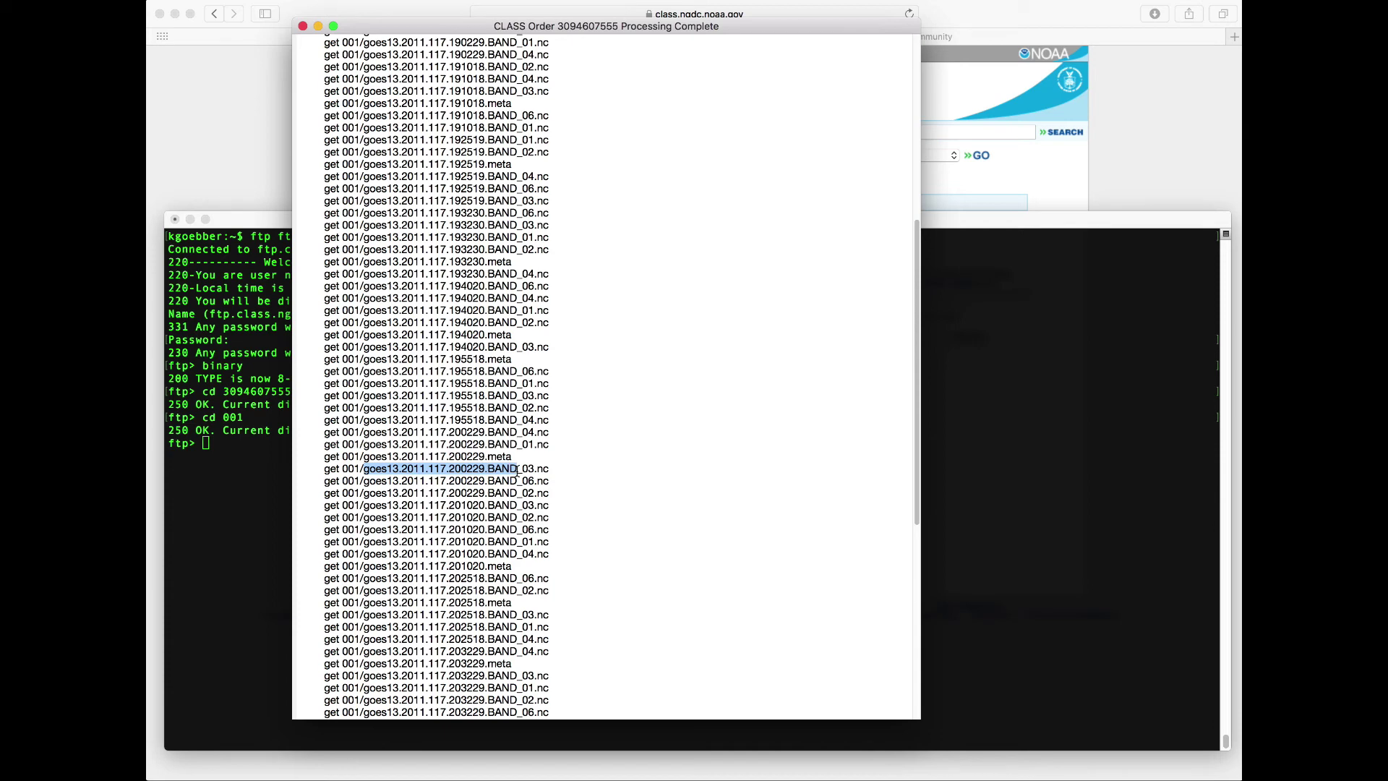
- Run mget for goes13.2011.117.200229.BAND*.nc in the FTP session and confirm BAND_01.nc
{"action": "left_click", "coordinate": [248, 451]}
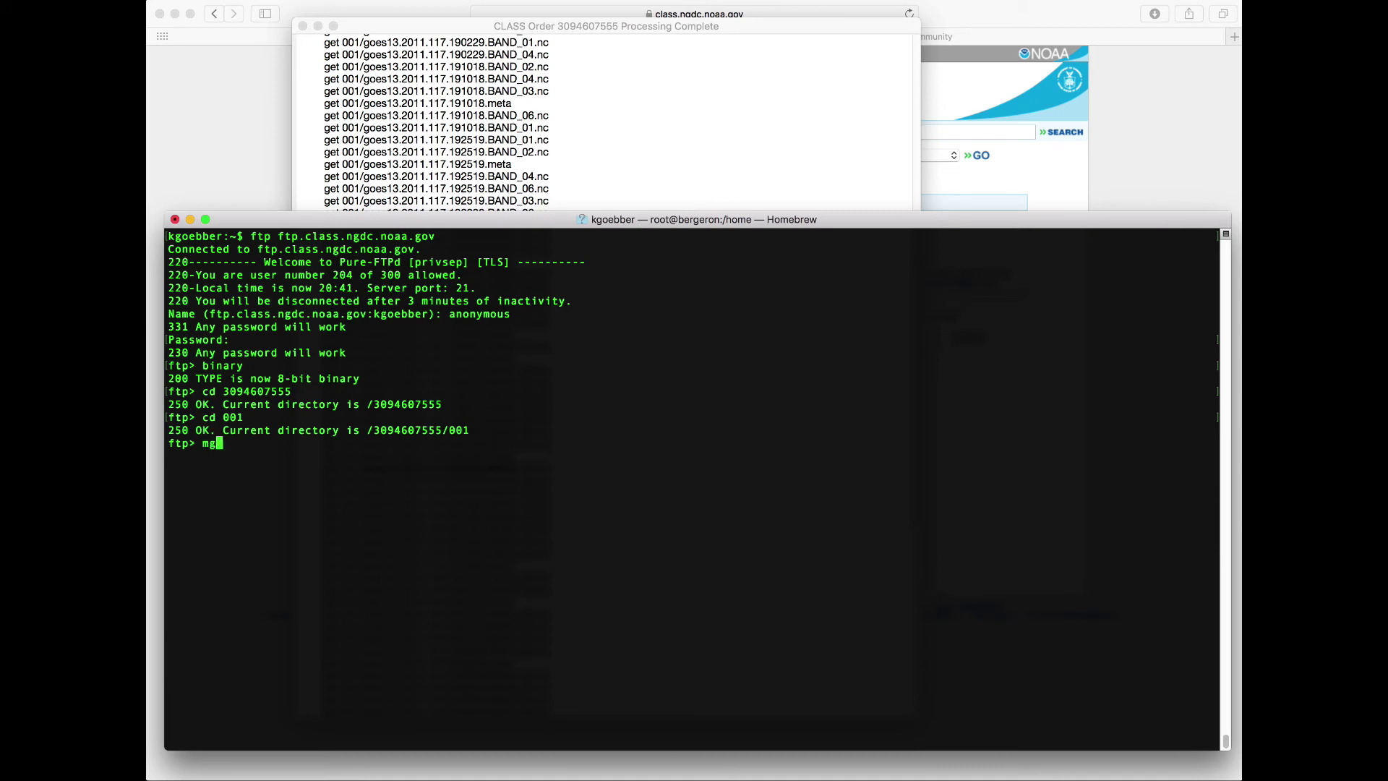
{"action": "type", "text": "et"}
{"action": "key", "text": "super+v"}
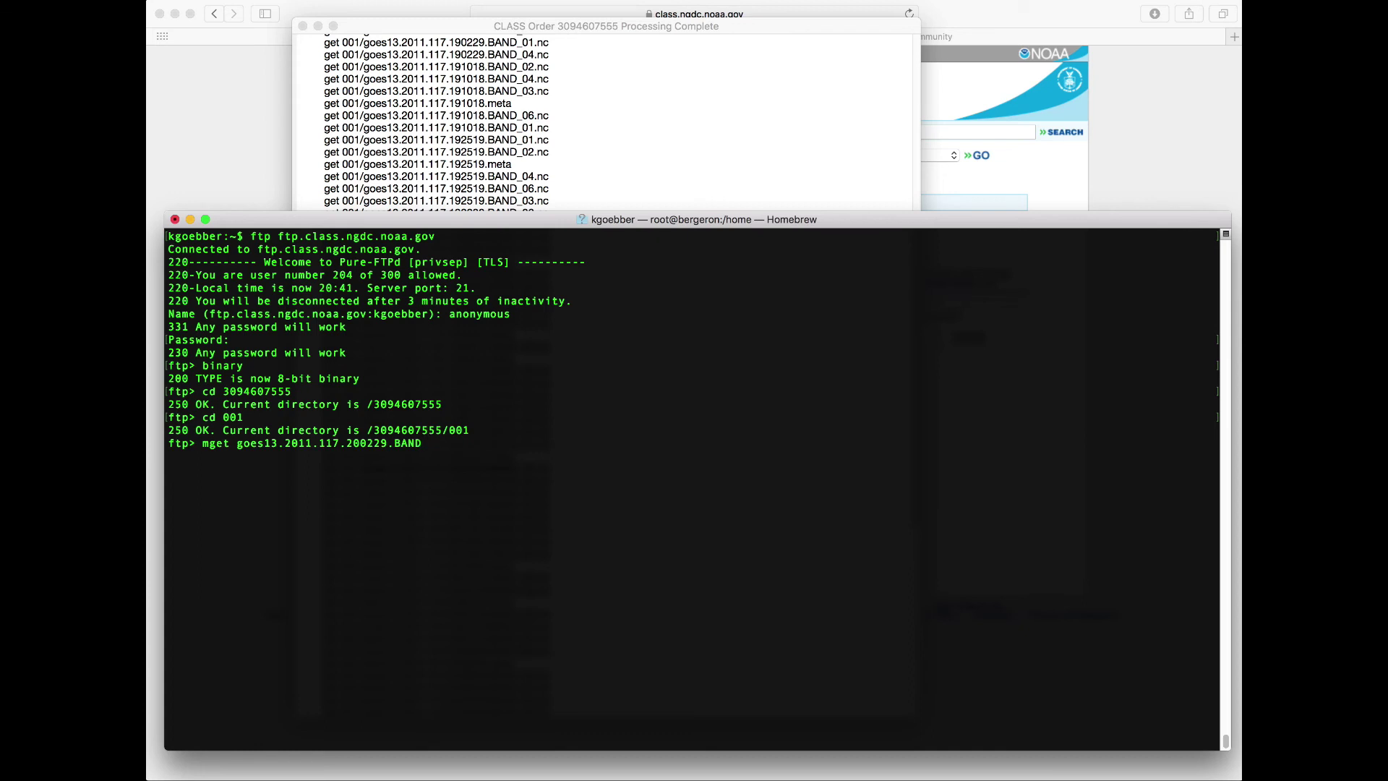
{"action": "type", "text": "*.nc"}
{"action": "key", "text": "Return"}
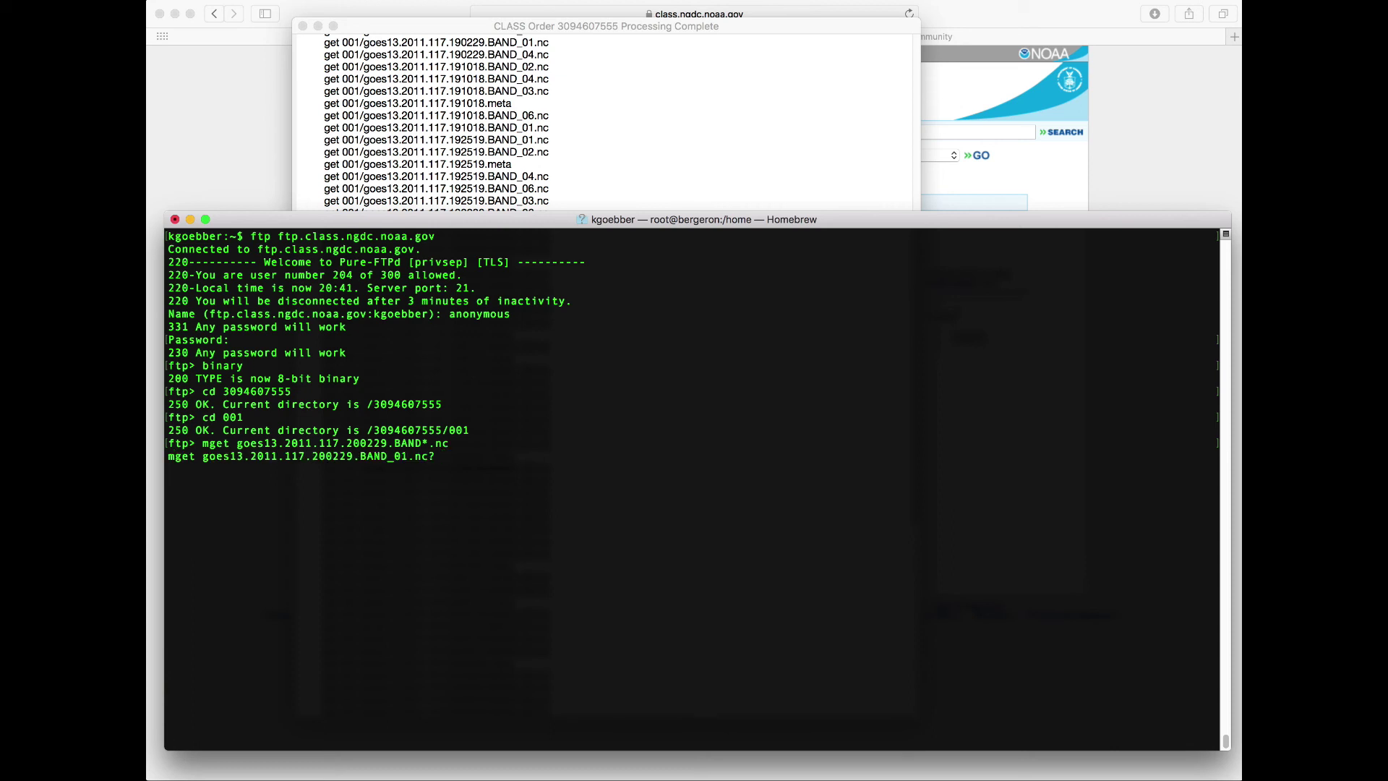
{"action": "type", "text": "y"}
{"action": "key", "text": "Return"}
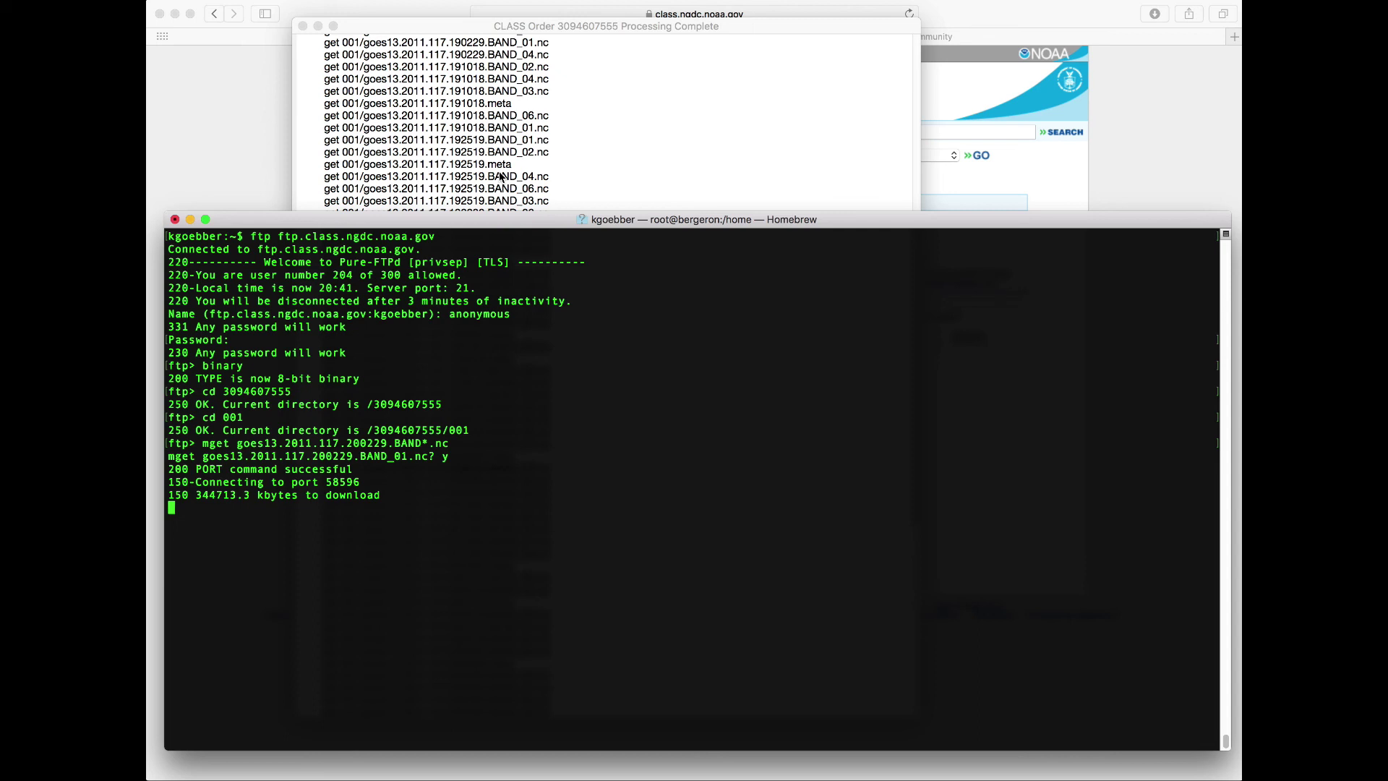
- Confirm the BAND_02, BAND_03, BAND_04 and BAND_06 .nc downloads, then quit FTP
{"action": "type", "text": "y"}
{"action": "key", "text": "Return"}
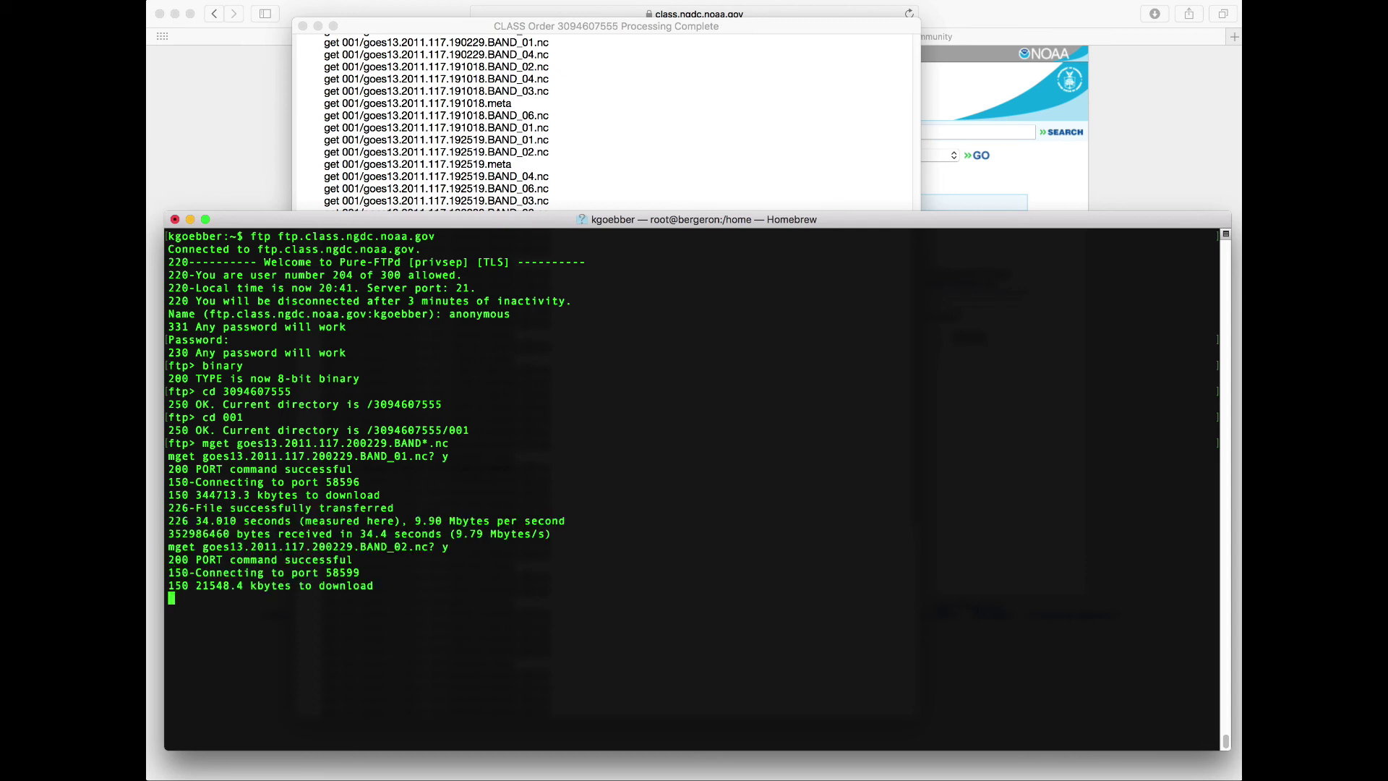
{"action": "type", "text": "y"}
{"action": "key", "text": "Return"}
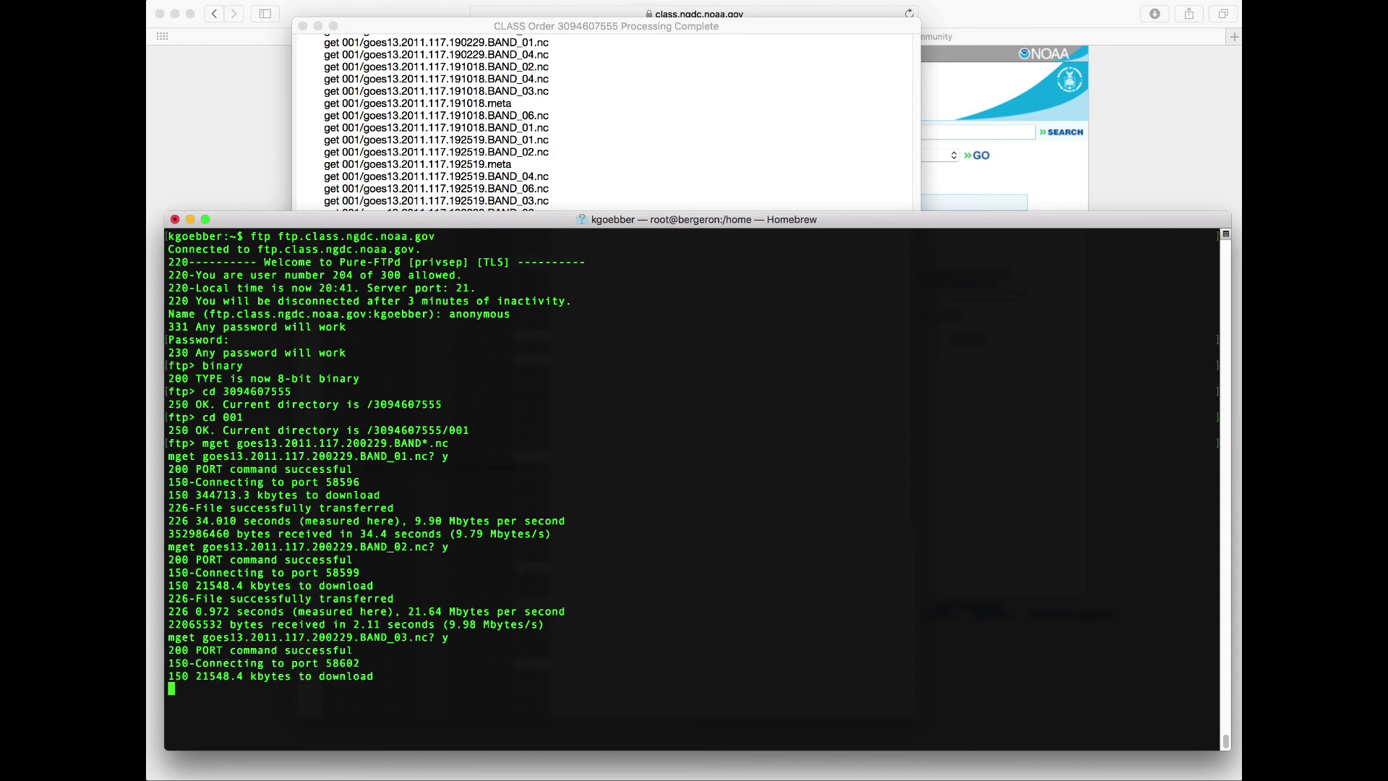
{"action": "type", "text": "y"}
{"action": "key", "text": "Return"}
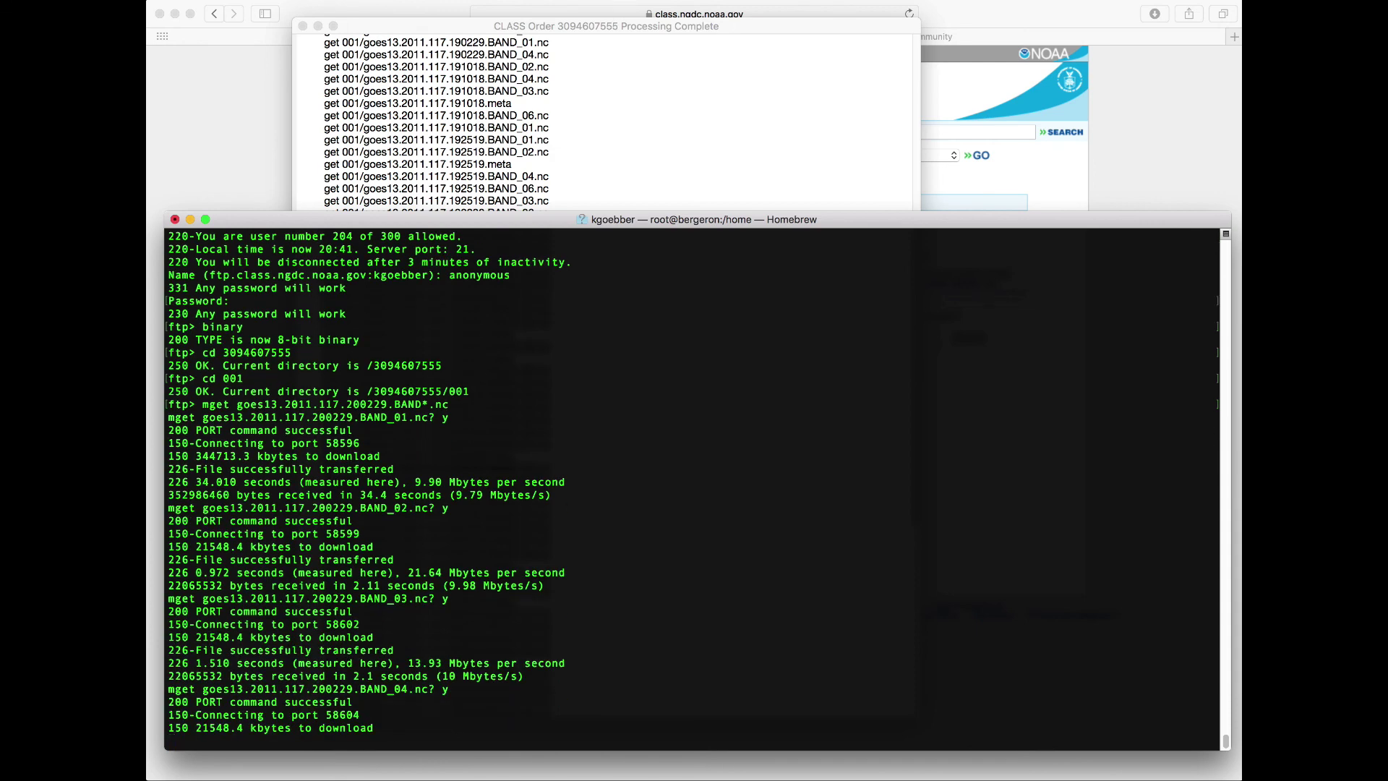
{"action": "type", "text": "y"}
{"action": "key", "text": "Return"}
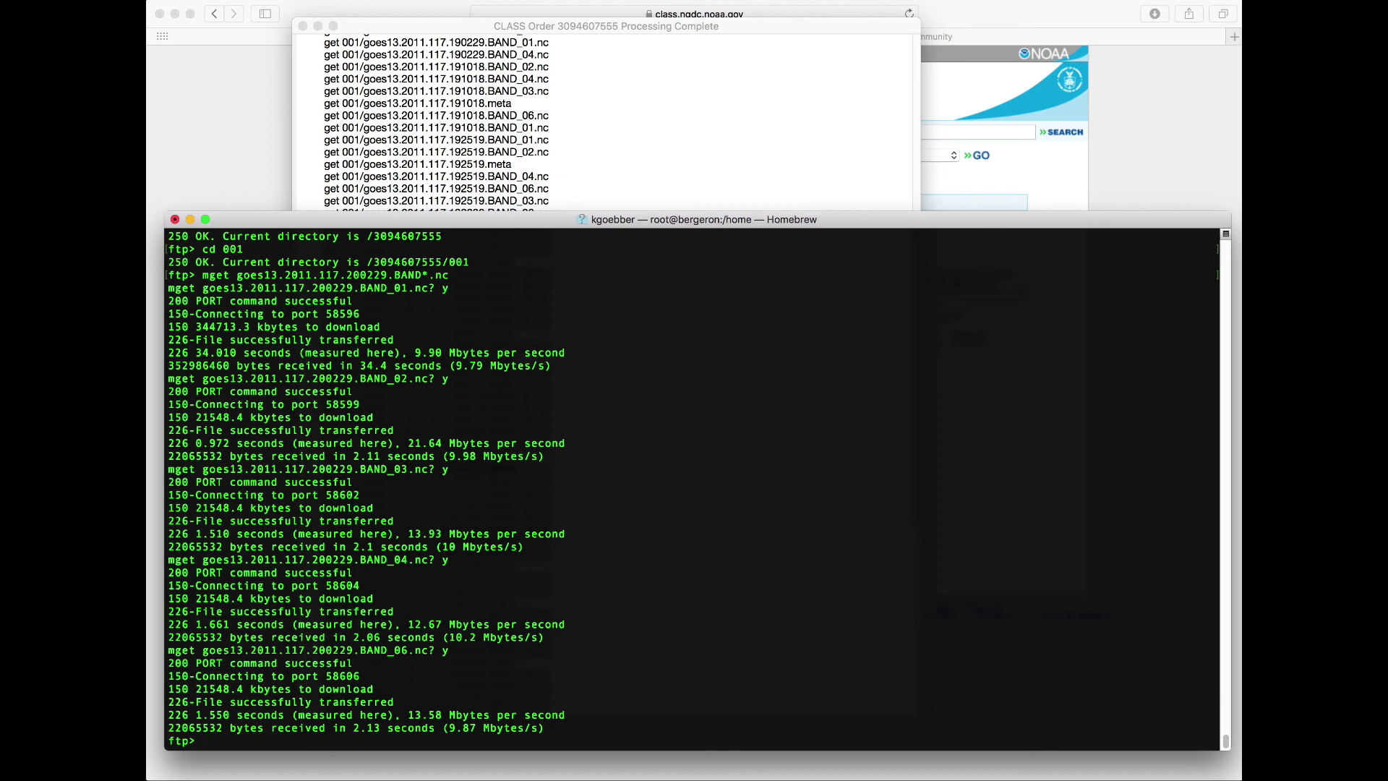
{"action": "type", "text": "quit"}
{"action": "key", "text": "Return"}
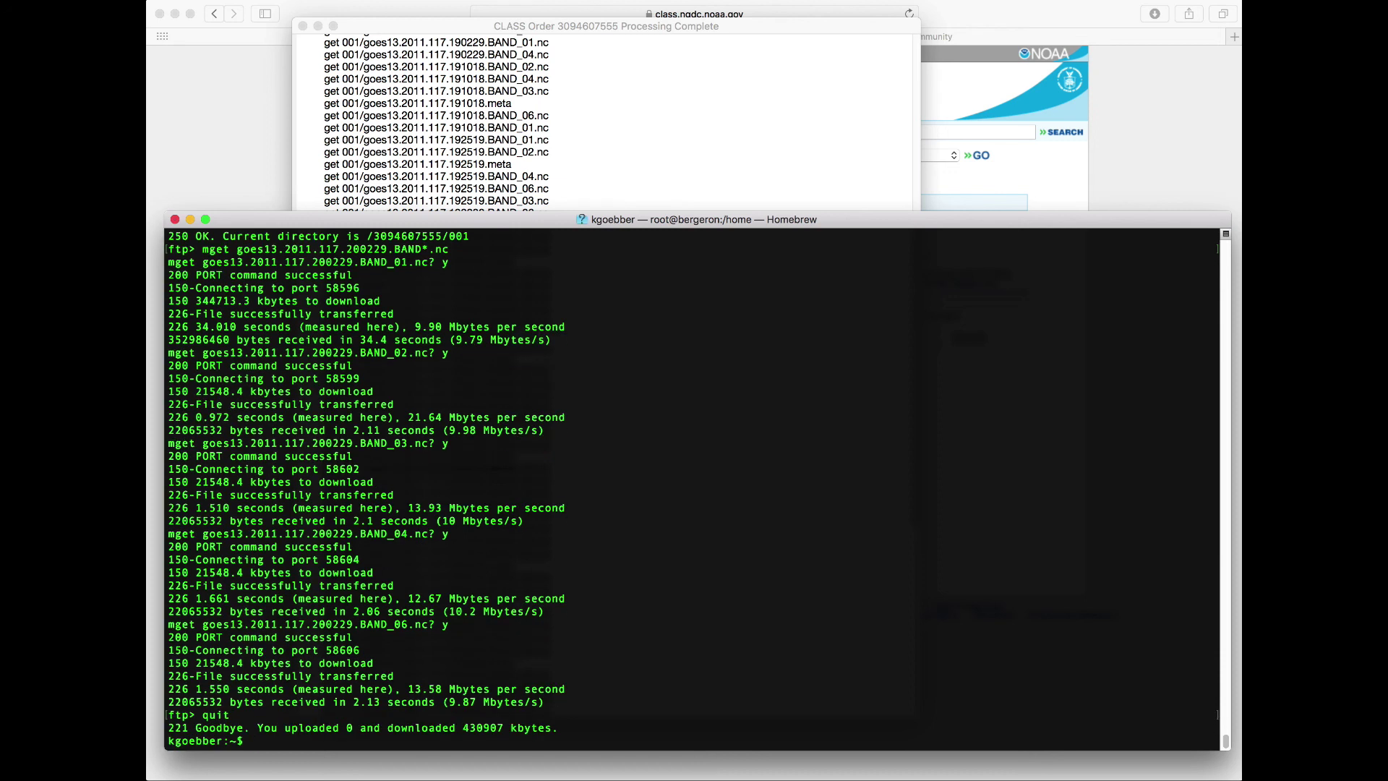
- List the local goes13.2011.117.200229 files, showing BAND_01–04 and BAND_06 .nc
{"action": "type", "text": "ls goe"}
{"action": "key", "text": "Tab"}
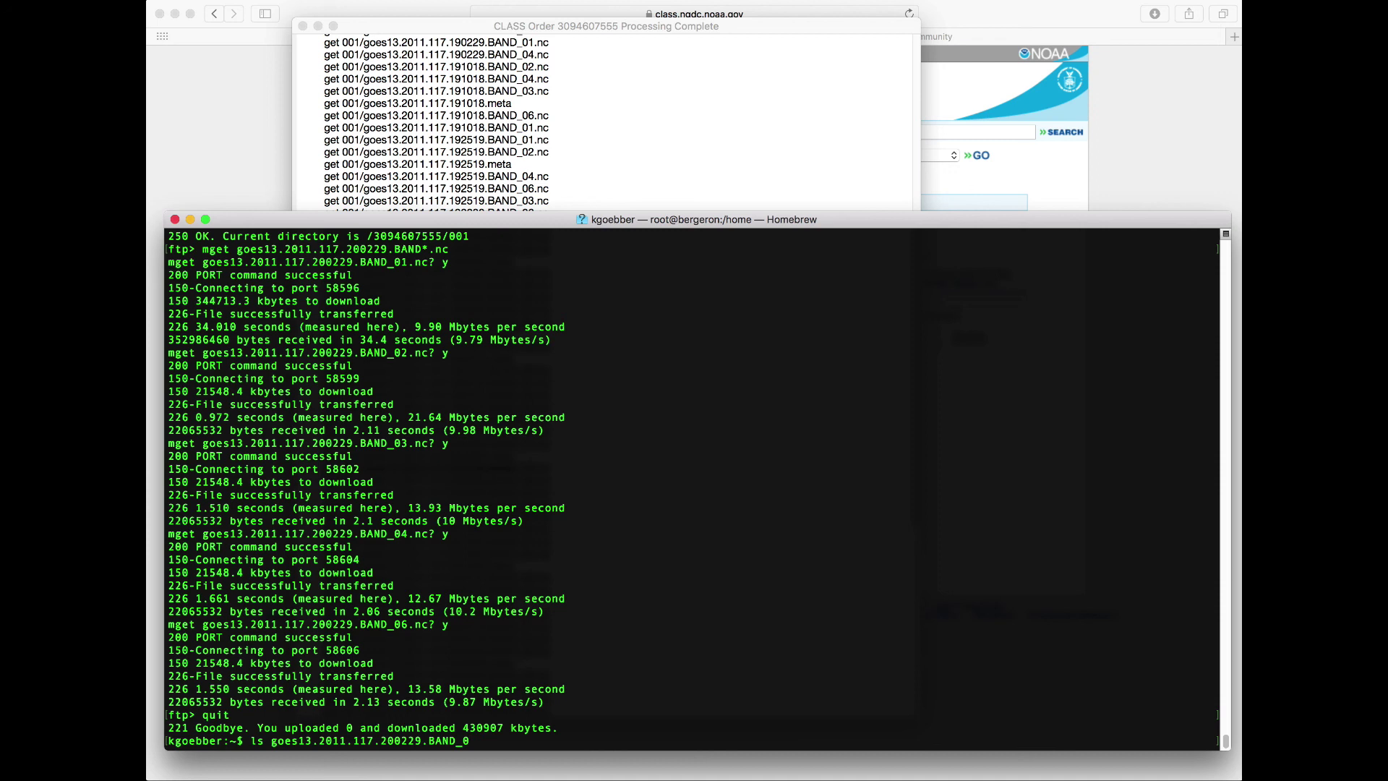
{"action": "type", "text": "*"}
{"action": "key", "text": "Return"}
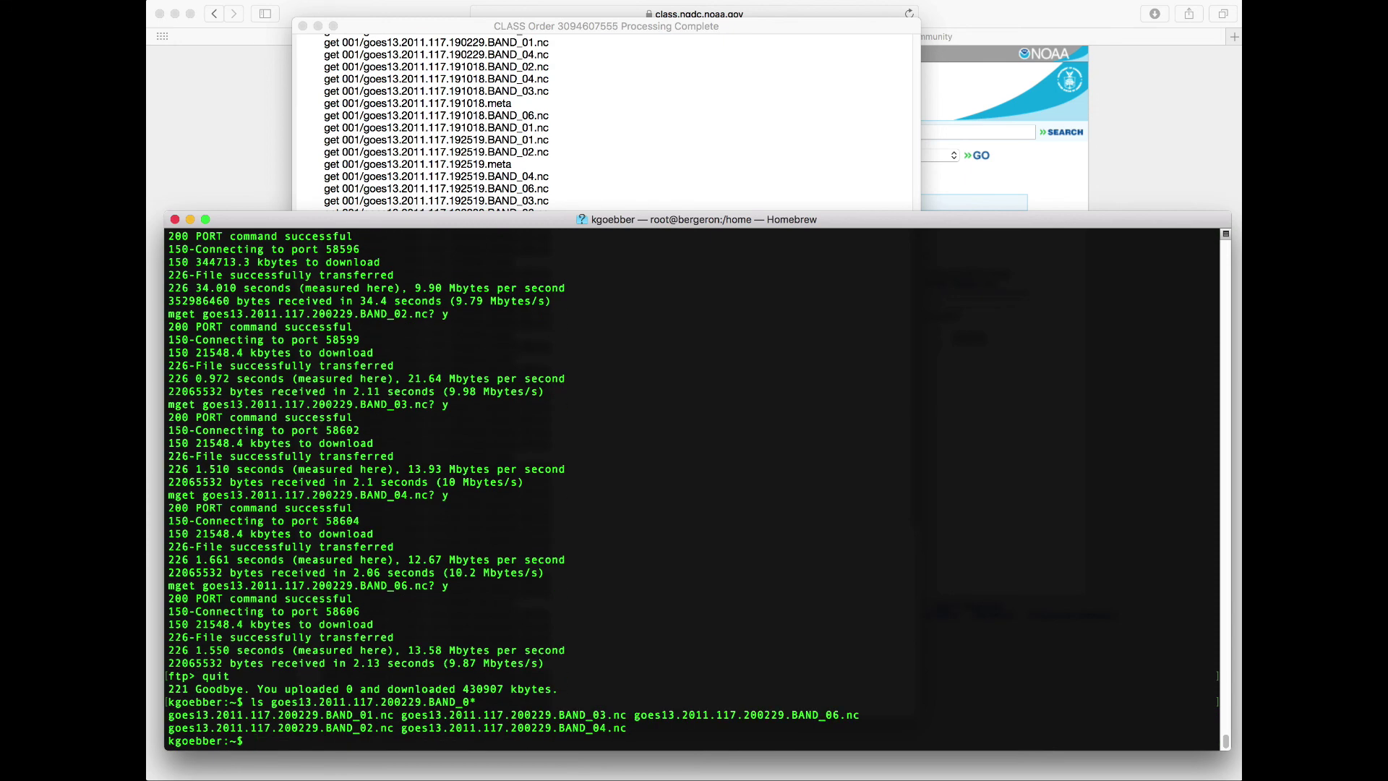